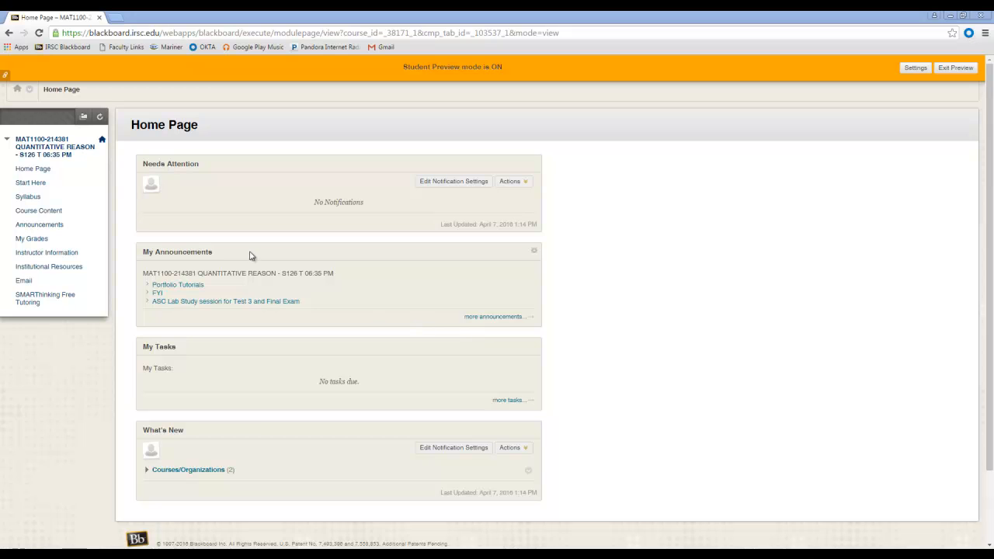
# - Open the portfolio submission folder in the course content and highlight the Page 303, Lesson 4.7, Technology 1 assignment
pyautogui.click(65, 210)
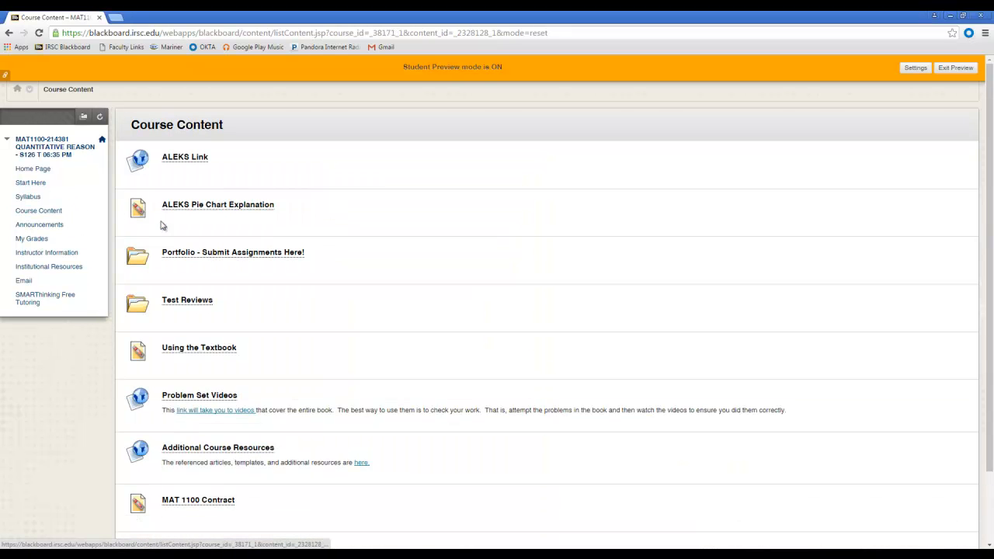
pyautogui.click(206, 255)
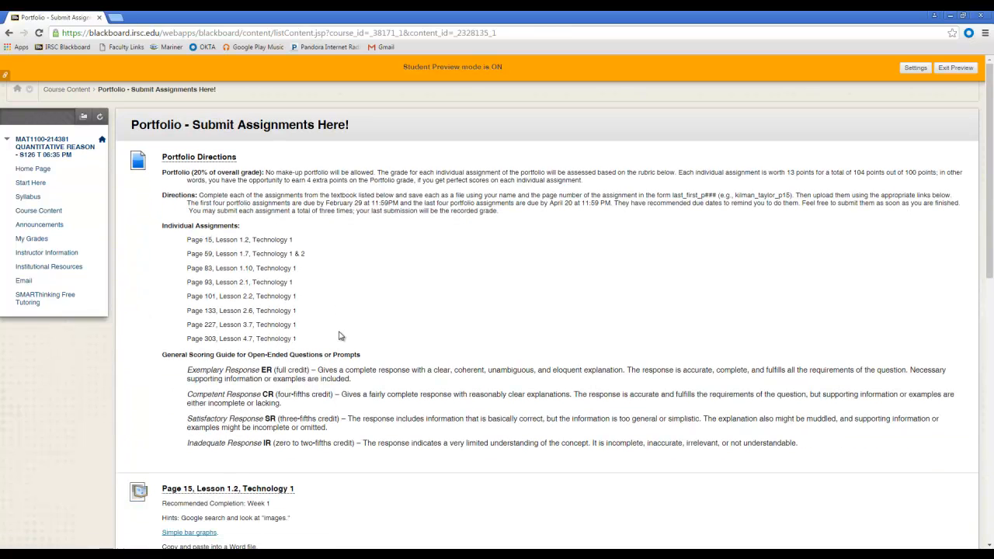
pyautogui.moveTo(303, 340); pyautogui.dragTo(187, 338)
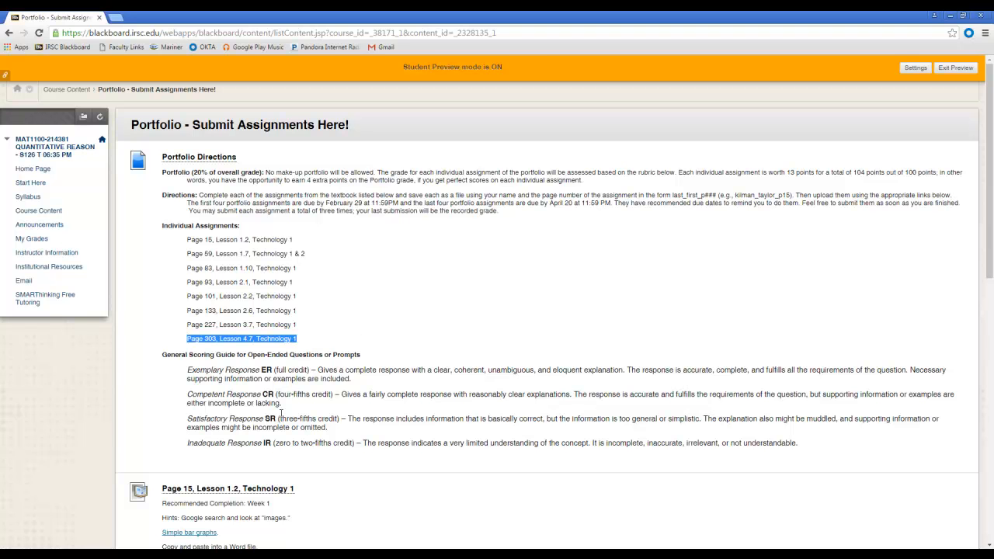
# - Switch to the ALEKS eBook window and read the Technology task of the 4-7 Portfolio on page 303
pyautogui.click(143, 556)
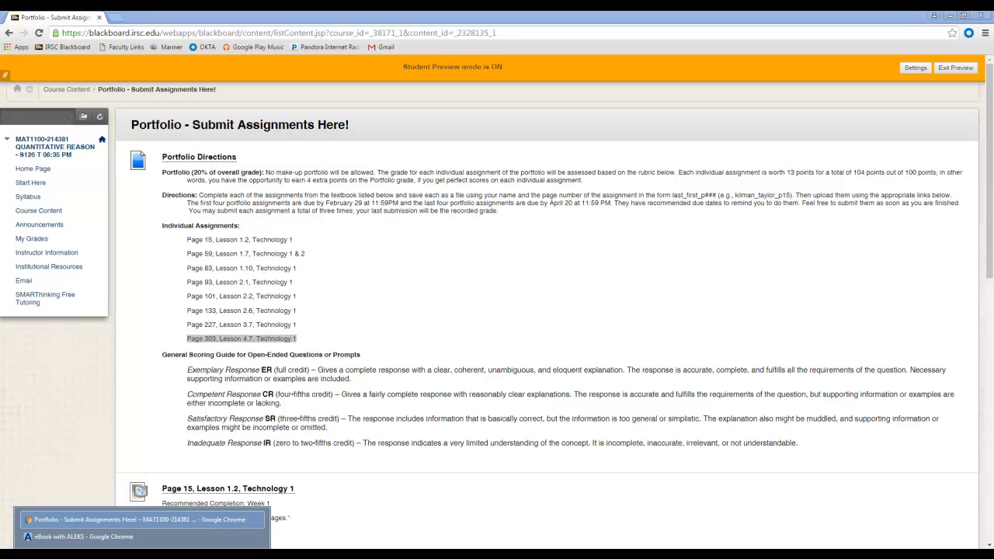
pyautogui.click(82, 536)
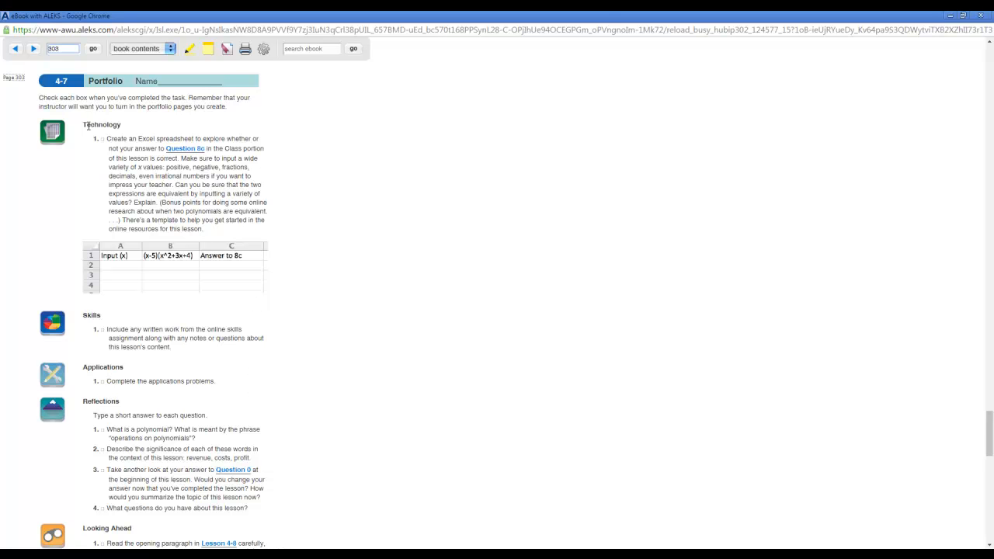
pyautogui.moveTo(82, 124); pyautogui.dragTo(143, 193)
pyautogui.click(267, 129)
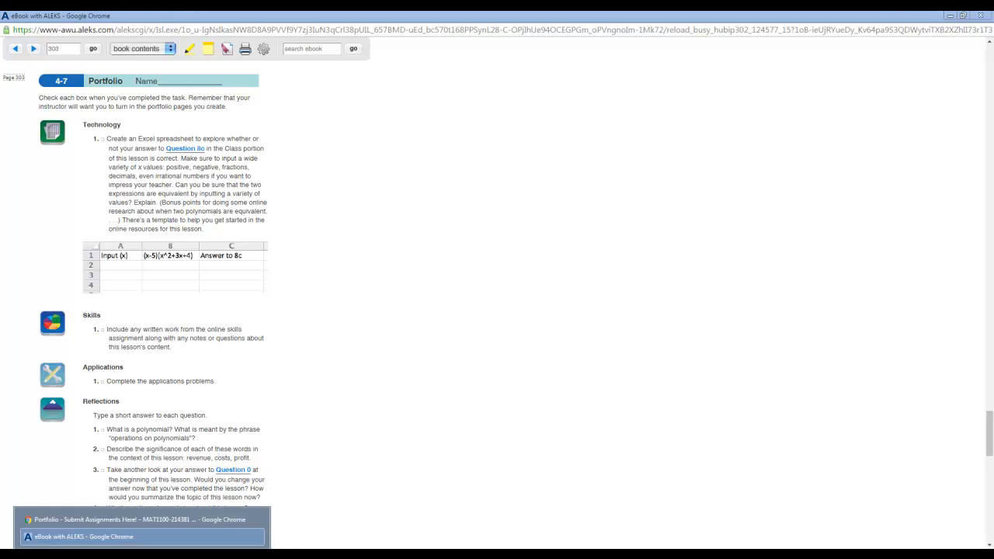
# - Return to the Blackboard course and open Additional Course Resources from the course content
pyautogui.click(126, 519)
pyautogui.click(436, 286)
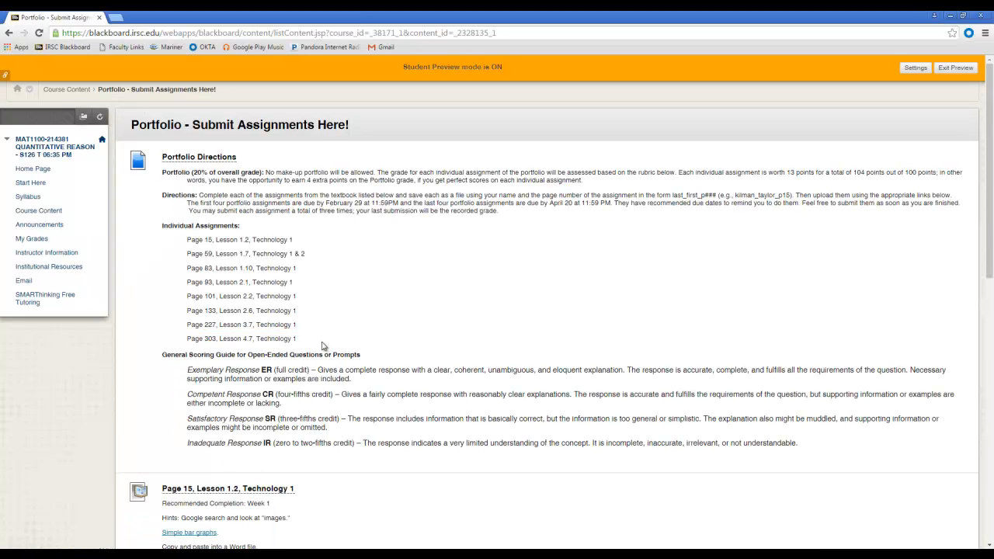
pyautogui.moveTo(219, 340); pyautogui.dragTo(254, 340)
pyautogui.click(58, 216)
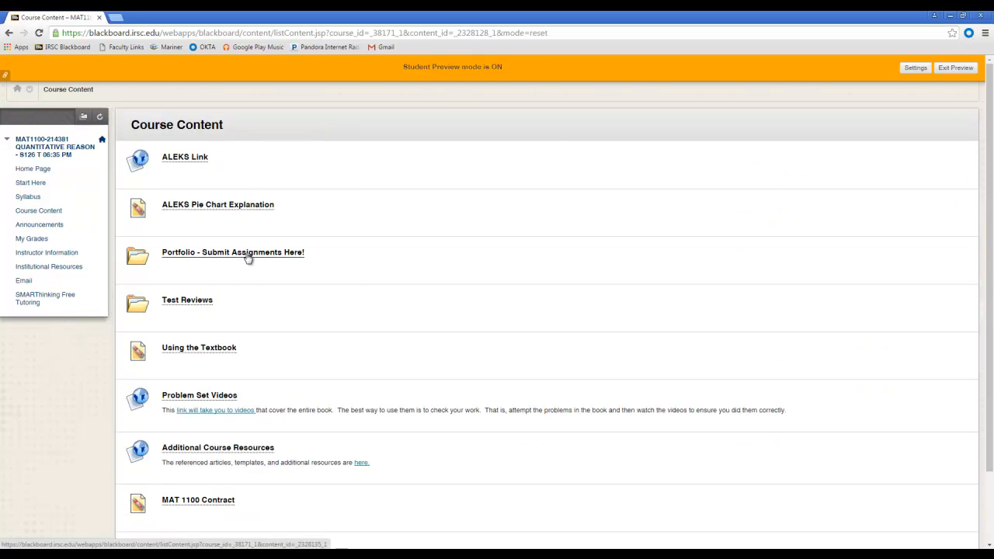
pyautogui.click(222, 450)
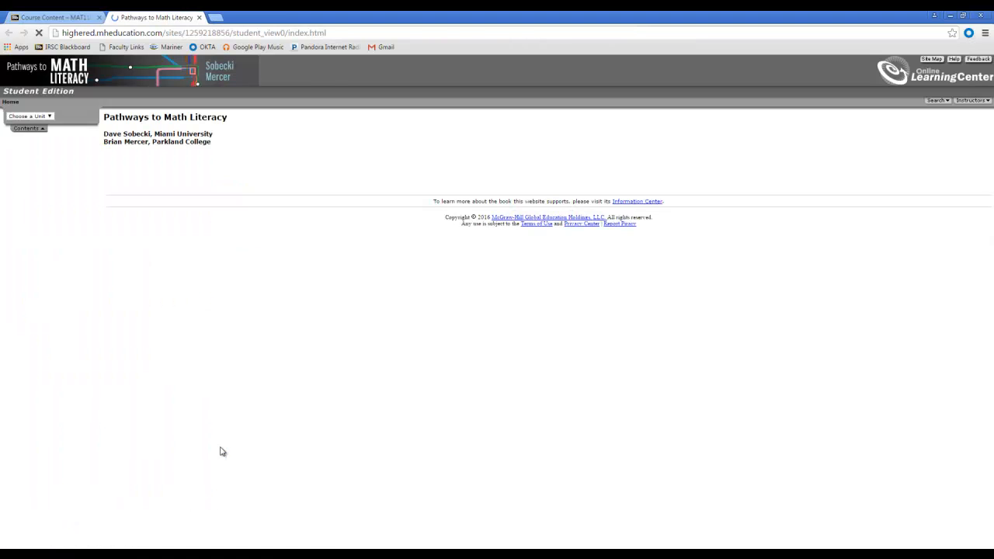
# - Choose Unit 4 on the Pathways to Math Literacy site and open the Lesson 4-7 Resources
pyautogui.click(47, 116)
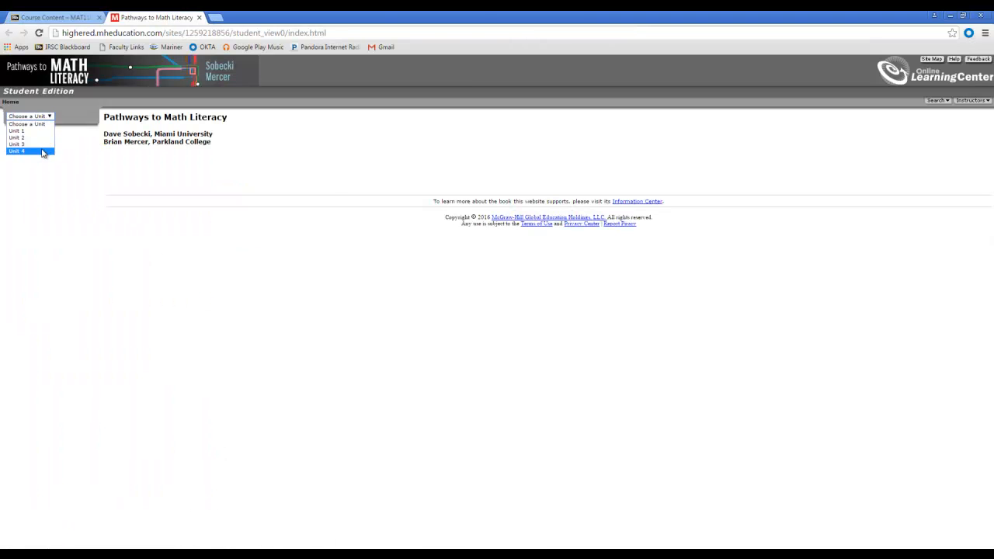
pyautogui.click(43, 151)
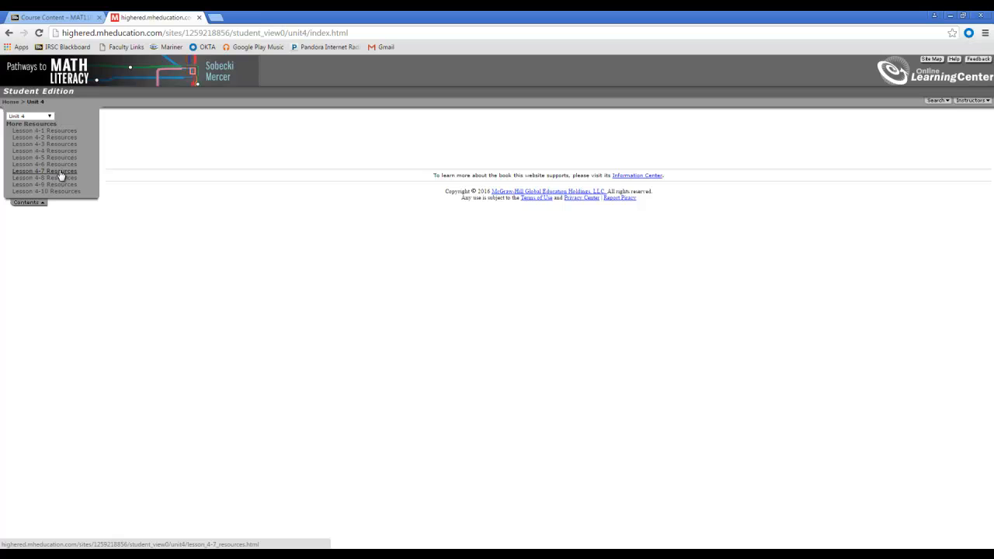
pyautogui.click(61, 172)
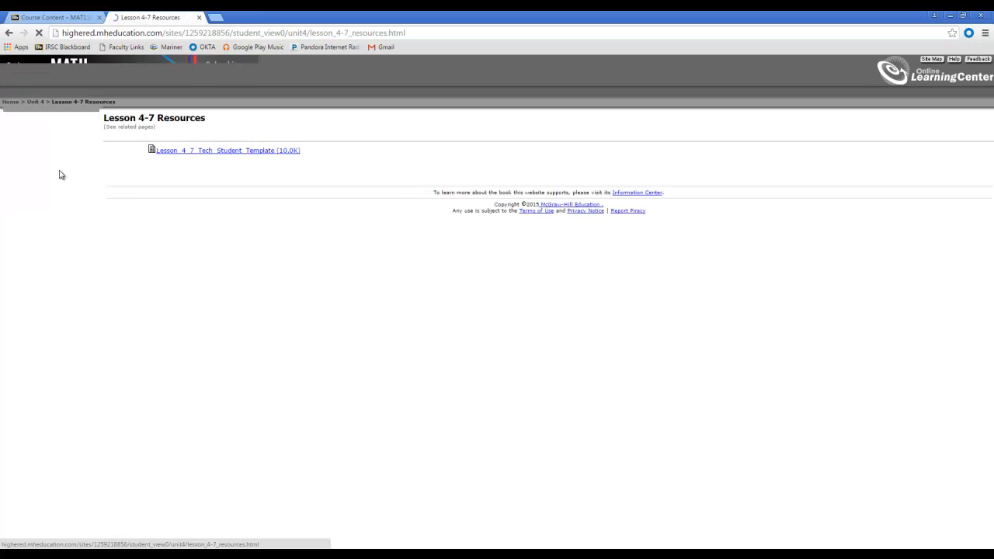
# - Download the Lesson 4-7 Tech Student Template, open it in Excel and enable editing
pyautogui.click(266, 151)
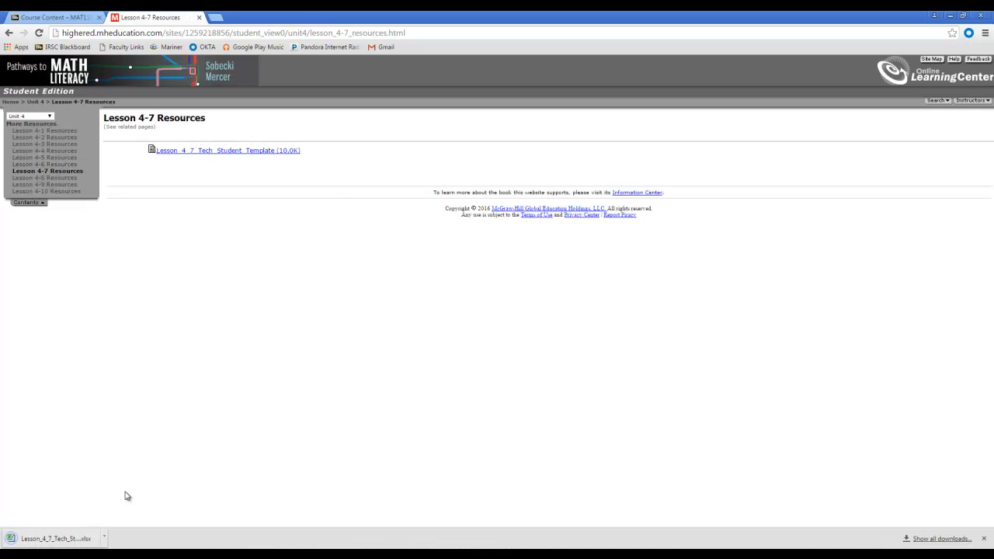
pyautogui.click(91, 536)
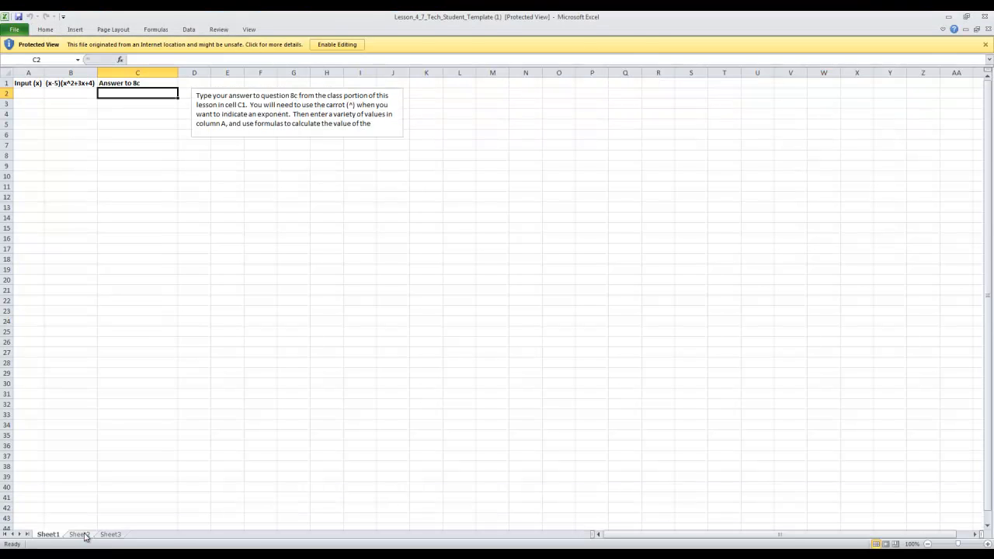
pyautogui.click(344, 45)
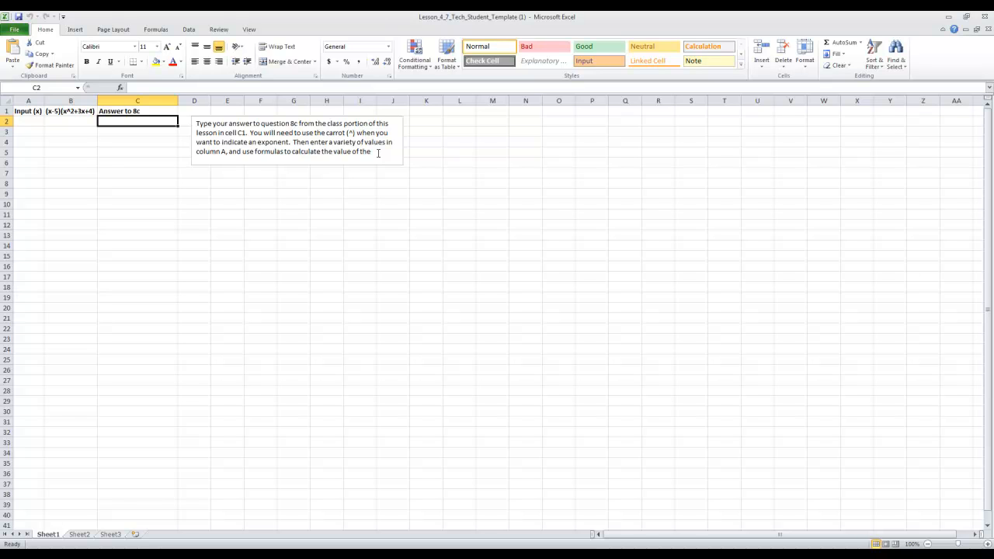
# - Increase the height of the instruction text box to fit its full text
pyautogui.click(160, 109)
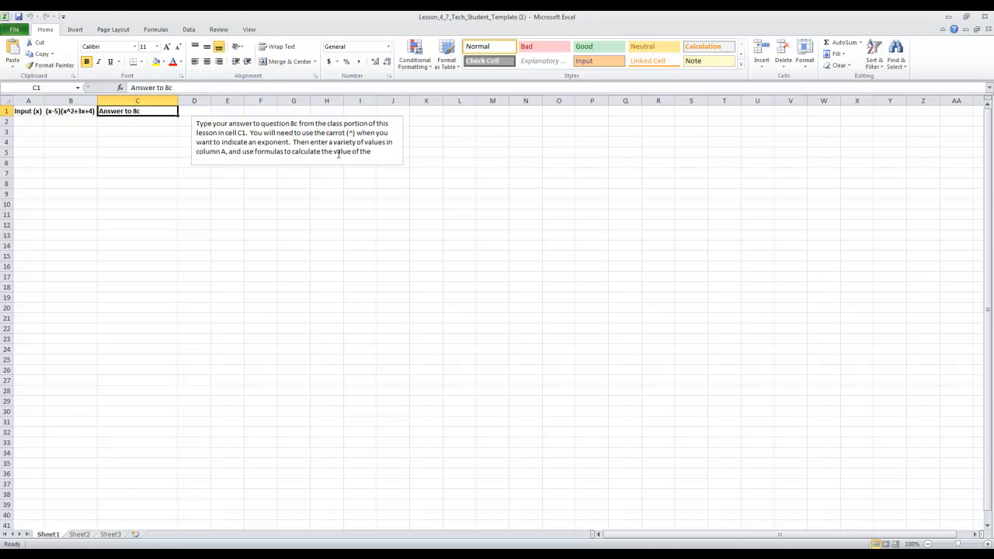
pyautogui.click(370, 150)
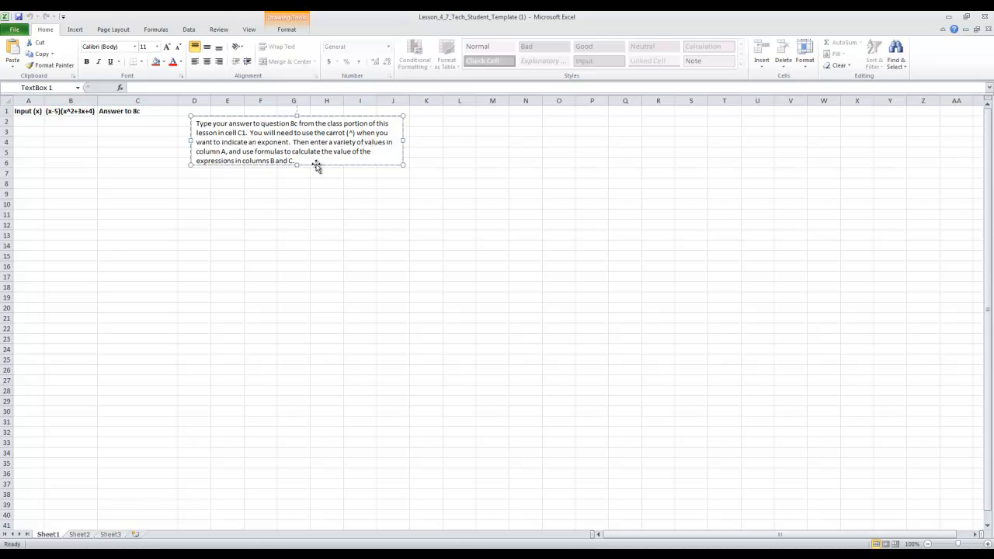
pyautogui.moveTo(298, 164); pyautogui.dragTo(297, 173)
pyautogui.click(318, 212)
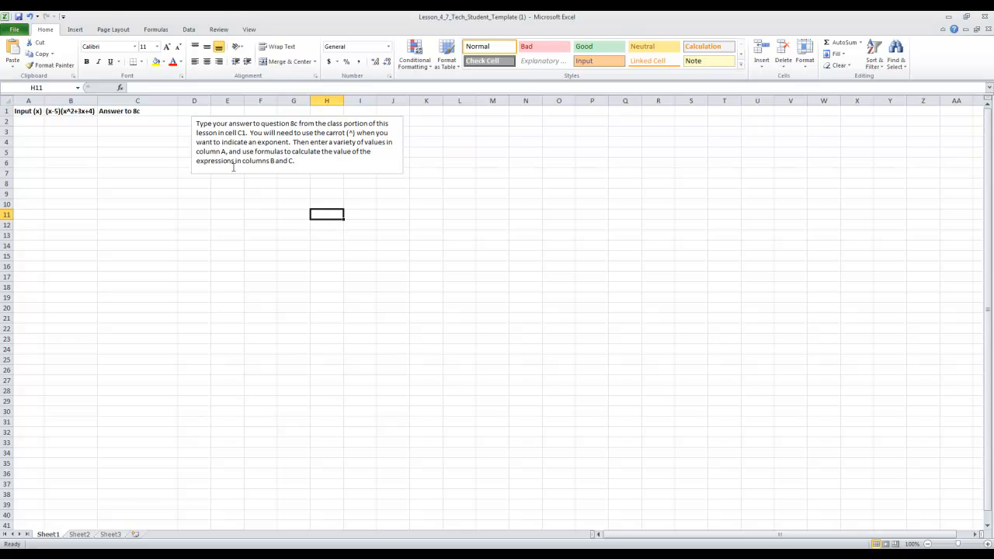
# - Try out different widths for column A, including one narrower than its Input (x) heading
pyautogui.moveTo(45, 100); pyautogui.dragTo(49, 100)
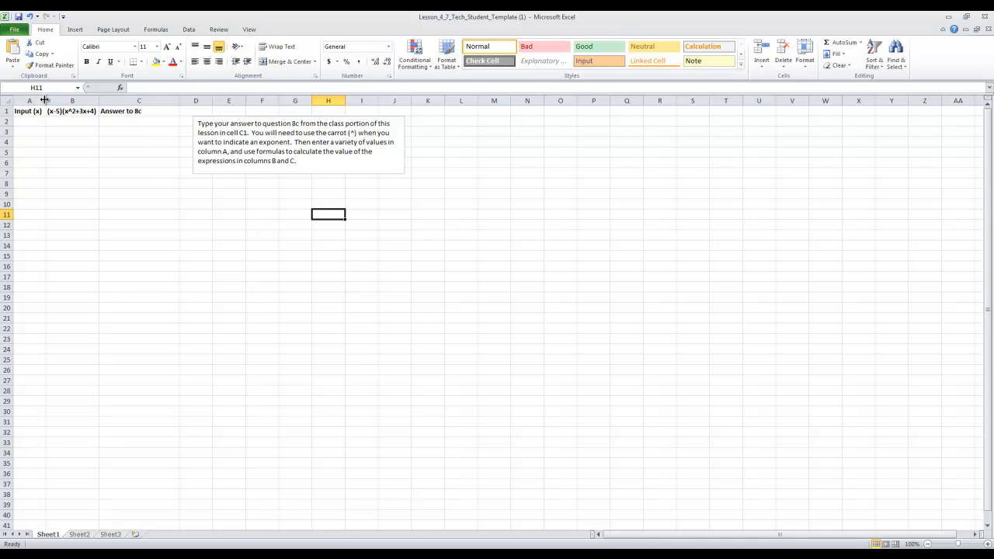
pyautogui.moveTo(45, 101); pyautogui.dragTo(44, 100)
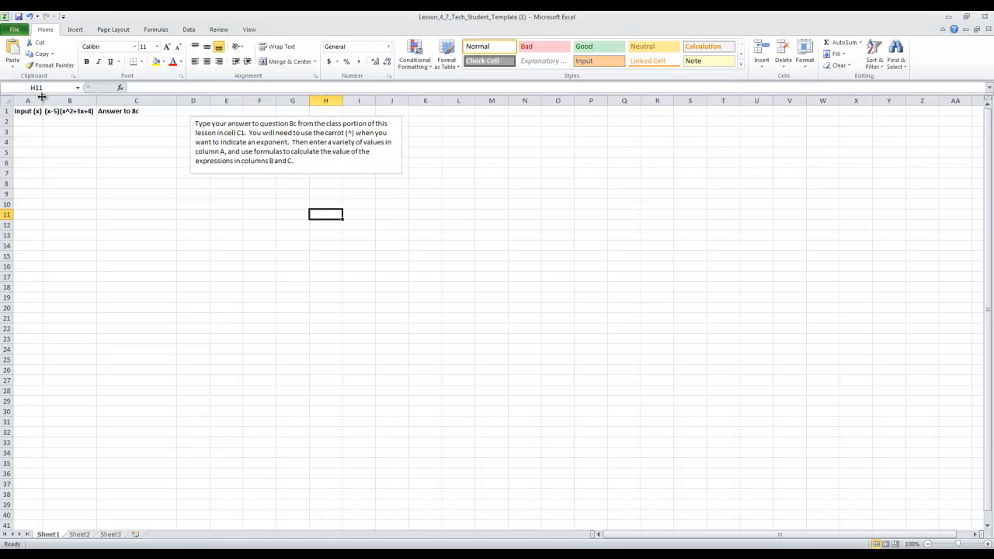
pyautogui.moveTo(43, 100); pyautogui.dragTo(37, 103)
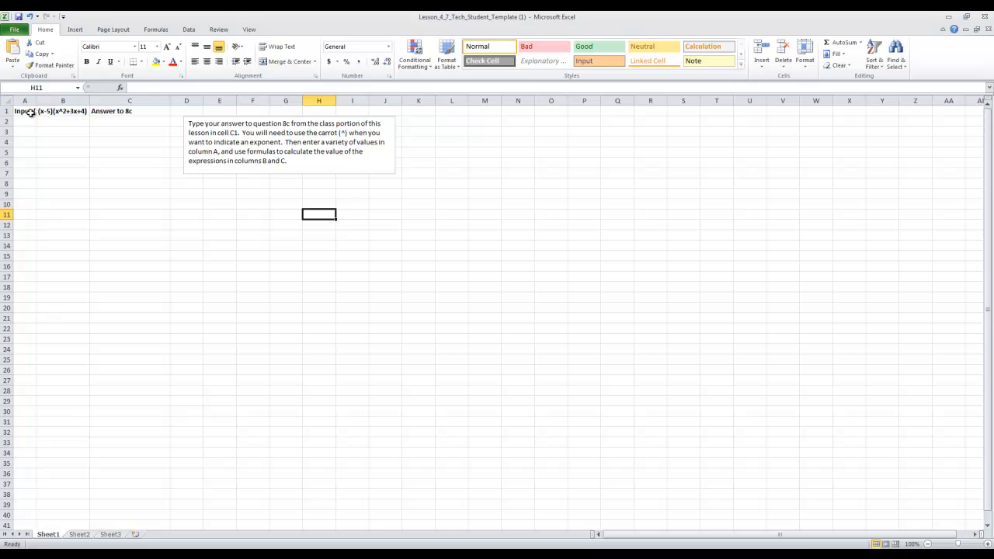
pyautogui.click(25, 112)
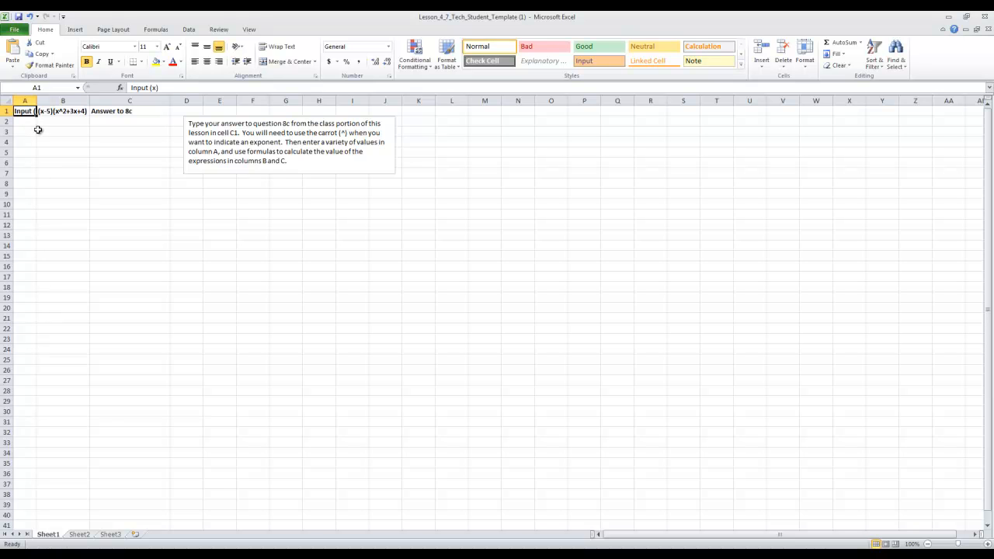
pyautogui.click(35, 129)
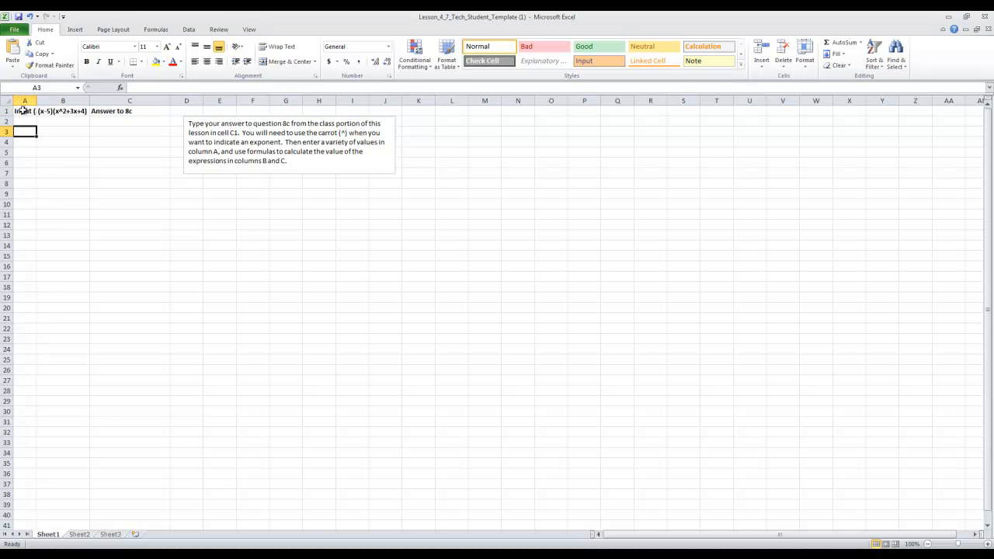
pyautogui.moveTo(38, 101); pyautogui.dragTo(38, 102)
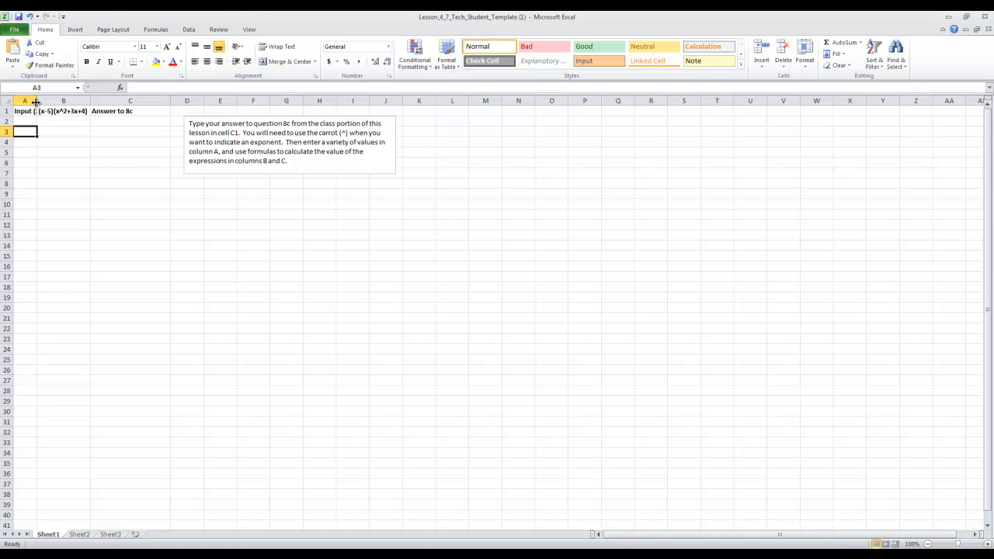
# - Widen columns A, B and C to give their headings extra room
pyautogui.moveTo(36, 100); pyautogui.dragTo(107, 101)
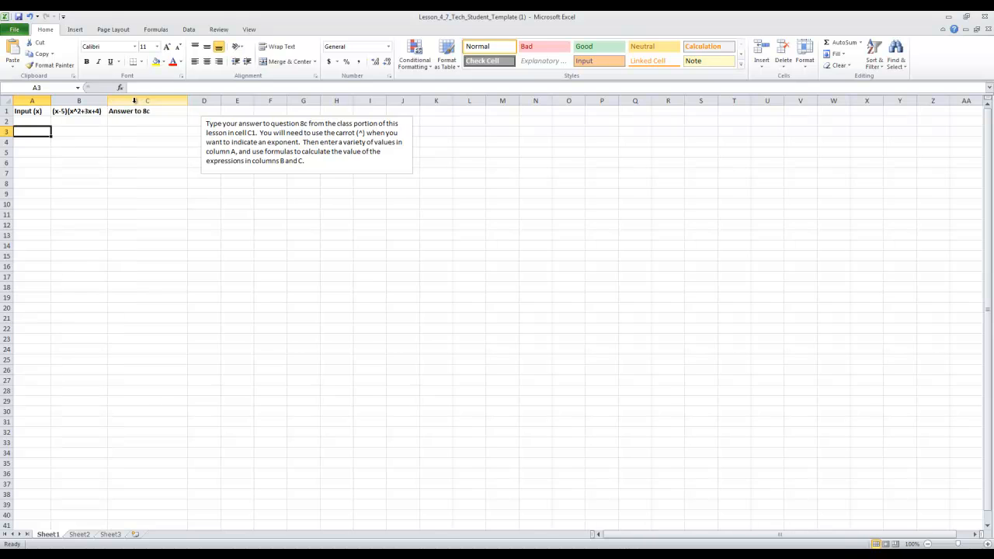
pyautogui.click(142, 113)
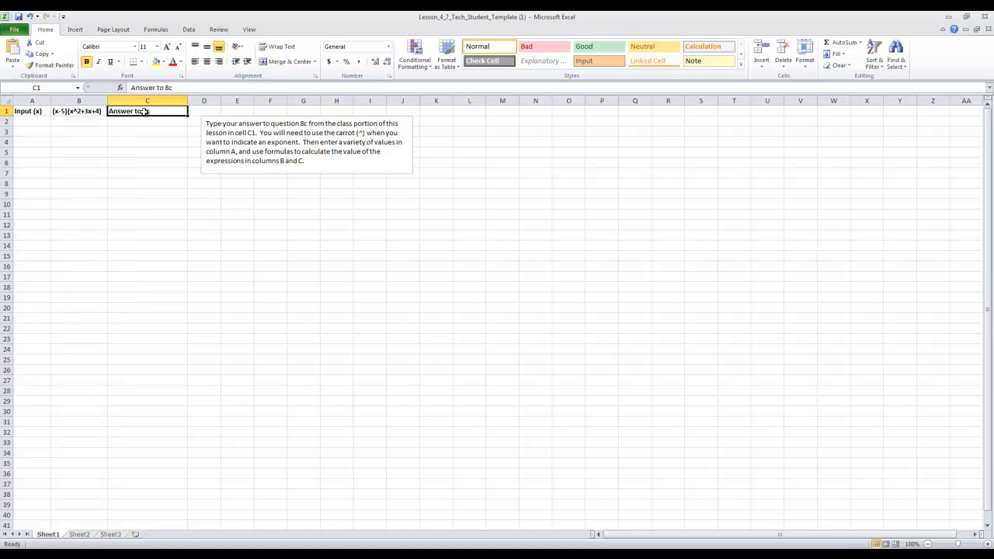
pyautogui.moveTo(188, 101); pyautogui.dragTo(191, 101)
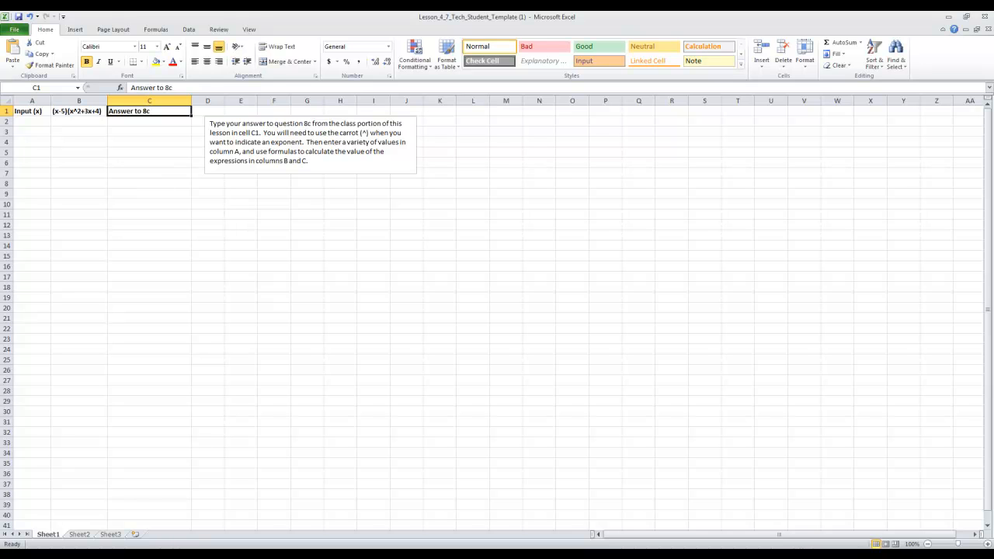
# - Switch to the ALEKS eBook and look back through the lesson for Question 8c
pyautogui.moveTo(142, 555)
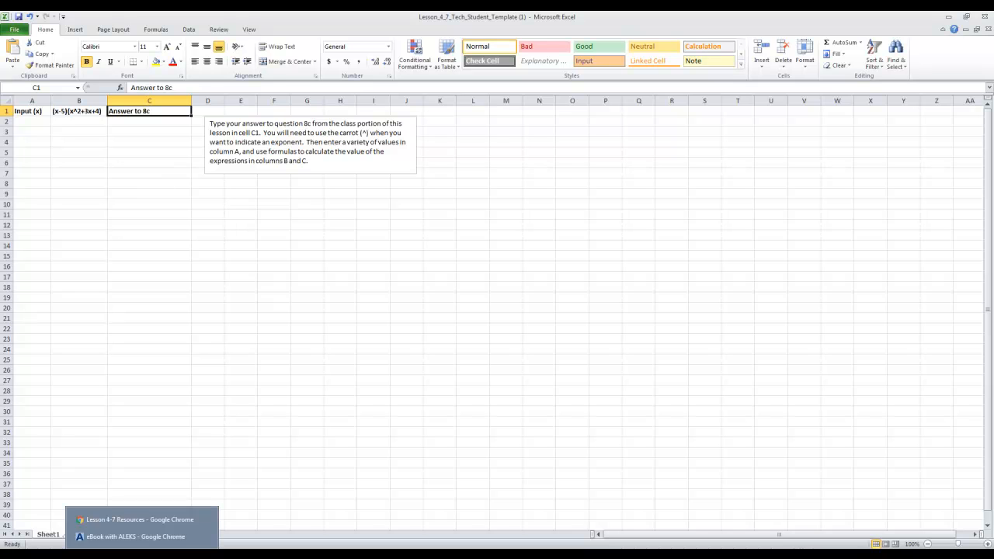
pyautogui.click(149, 541)
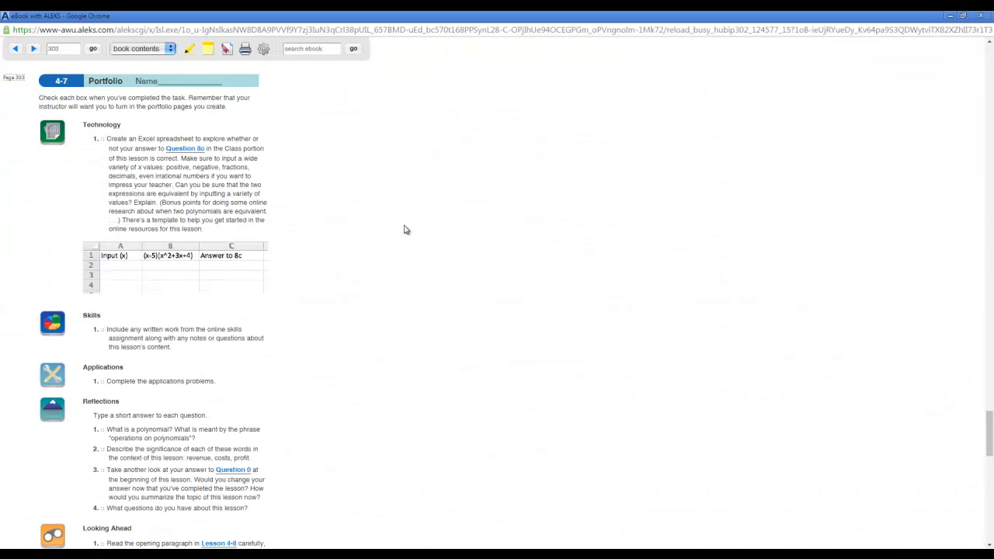
pyautogui.scroll(3, 404, 228)
pyautogui.scroll(8, 404, 228)
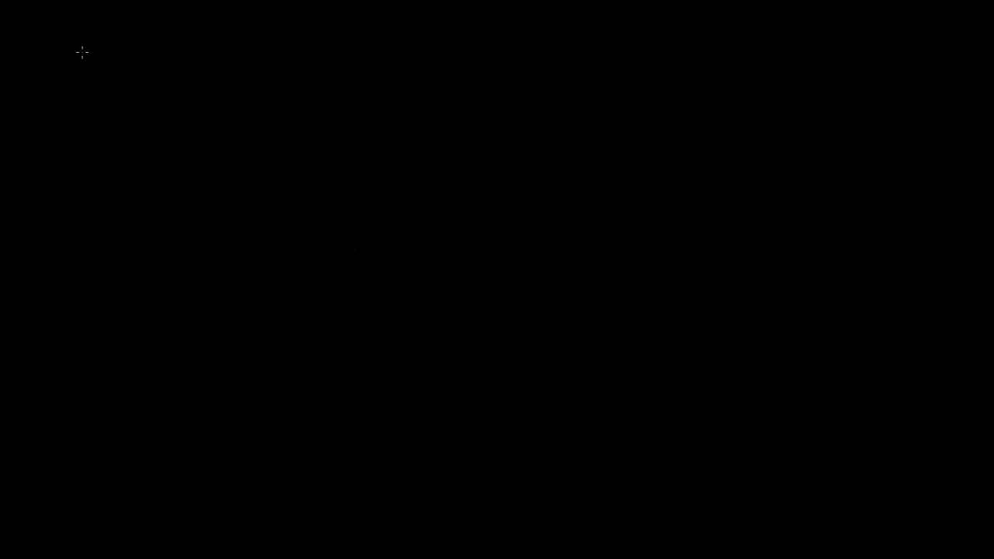
# - Handwrite the factor (x-5) in green on the blank black canvas, followed by an opening parenthesis
pyautogui.moveTo(84, 48)
pyautogui.mouseDown()
pyautogui.moveTo(83, 76)
pyautogui.moveTo(114, 78)
pyautogui.moveTo(100, 76)
pyautogui.moveTo(124, 64)
pyautogui.moveTo(130, 75)
pyautogui.moveTo(144, 52)
pyautogui.moveTo(153, 83)
pyautogui.mouseUp()
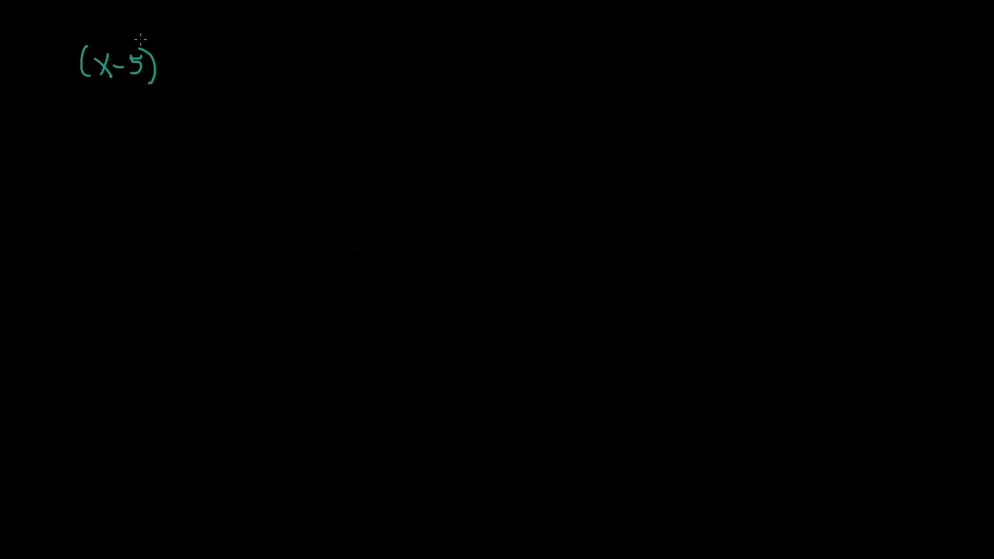
pyautogui.moveTo(168, 47); pyautogui.dragTo(166, 84)
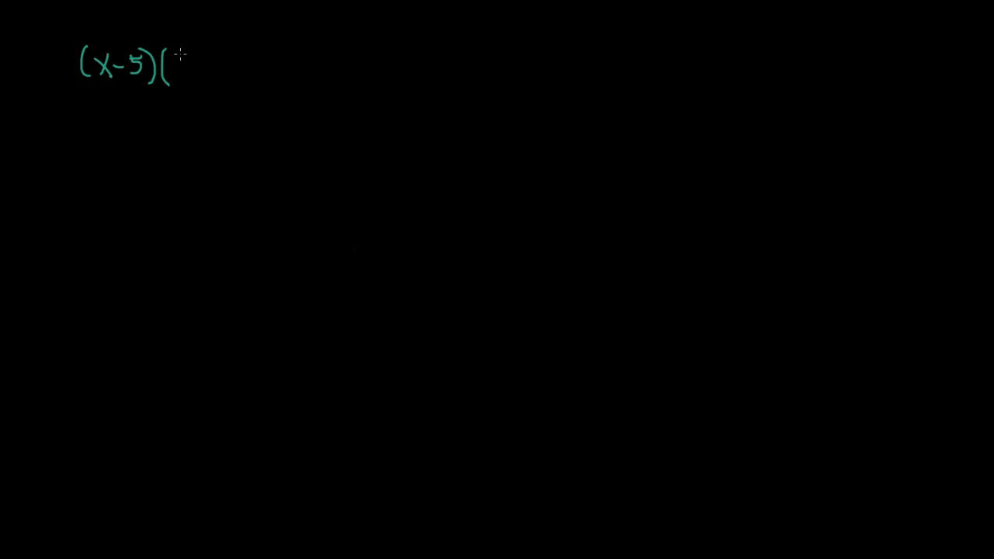
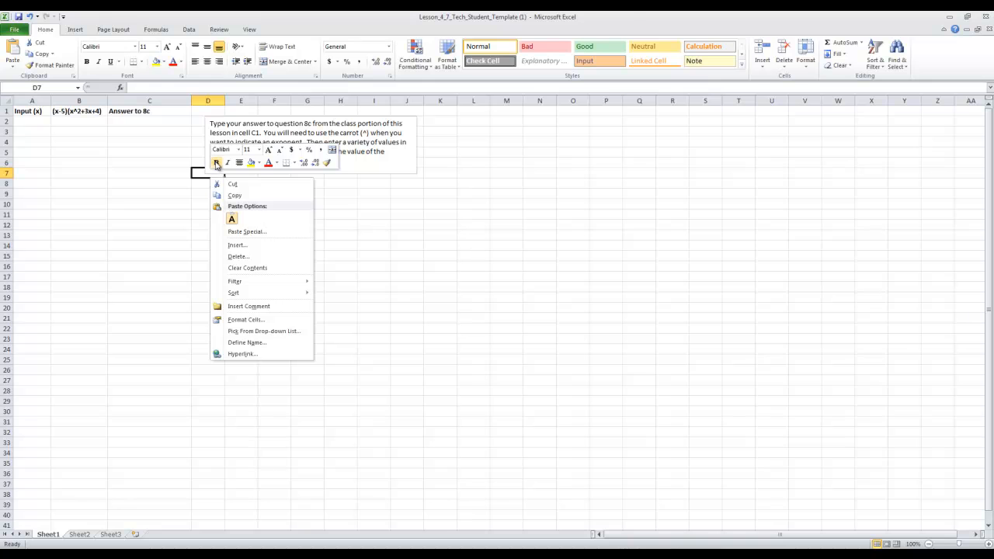
# - Replace the heading in cell C1 with x^3-2x^2-11x-20
pyautogui.press('Escape')
pyautogui.click(165, 177)
pyautogui.doubleClick(173, 111)
pyautogui.press('BackSpace')
pyautogui.press('BackSpace')
pyautogui.press('BackSpace')
pyautogui.press('BackSpace')
pyautogui.press('BackSpace')
pyautogui.press('BackSpace')
pyautogui.press('BackSpace')
pyautogui.press('BackSpace')
pyautogui.press('BackSpace')
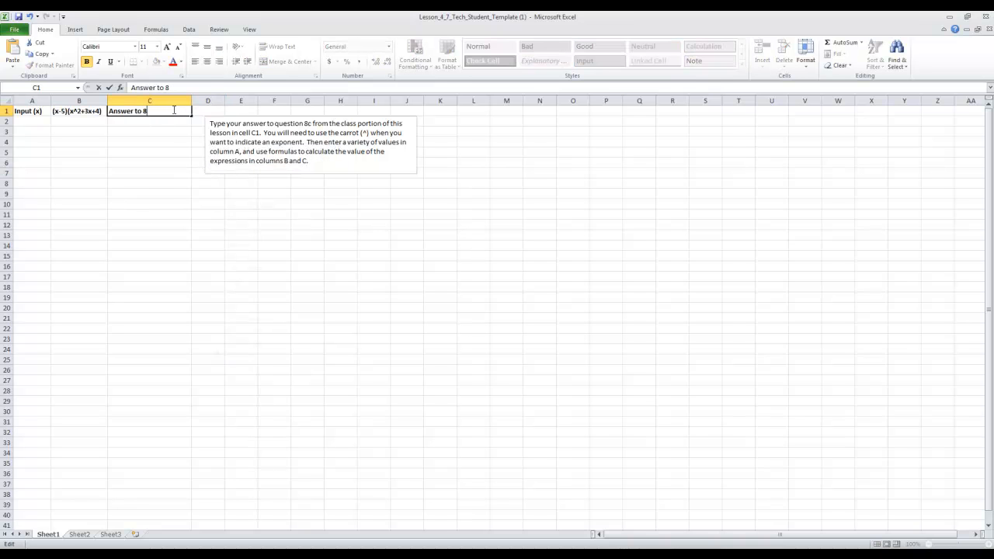
pyautogui.press('BackSpace')
pyautogui.press('BackSpace')
pyautogui.press('BackSpace')
pyautogui.write('x^3-2x^2-11x-20')
pyautogui.press('Return')
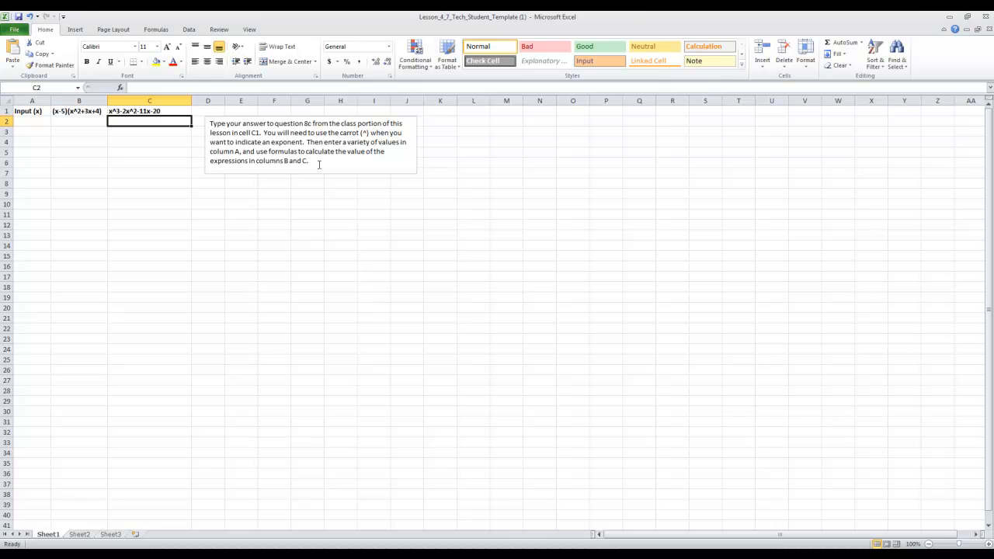
# - Enter the test inputs 0, 3.14 and -238 in cells A2 to A4
pyautogui.click(31, 122)
pyautogui.moveTo(32, 122); pyautogui.dragTo(36, 222)
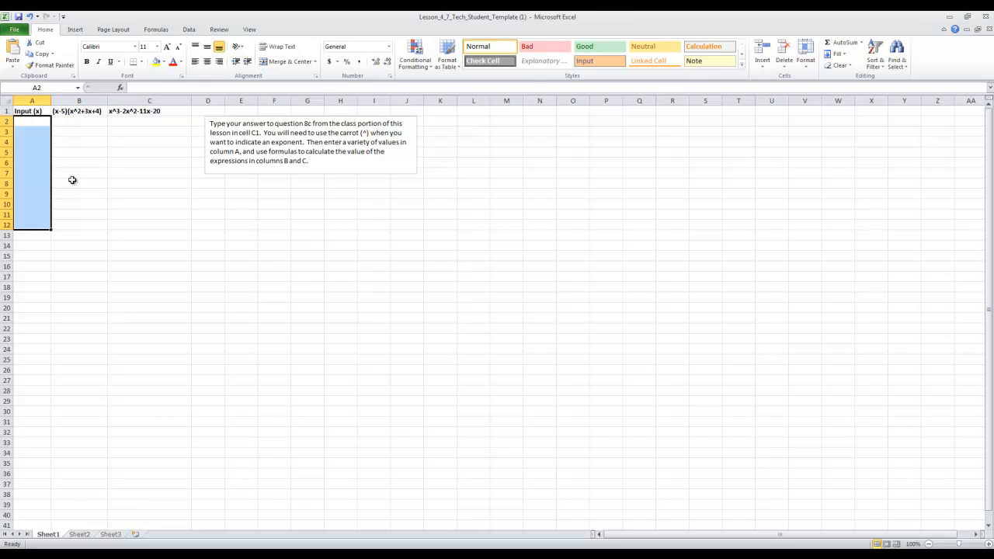
pyautogui.click(35, 121)
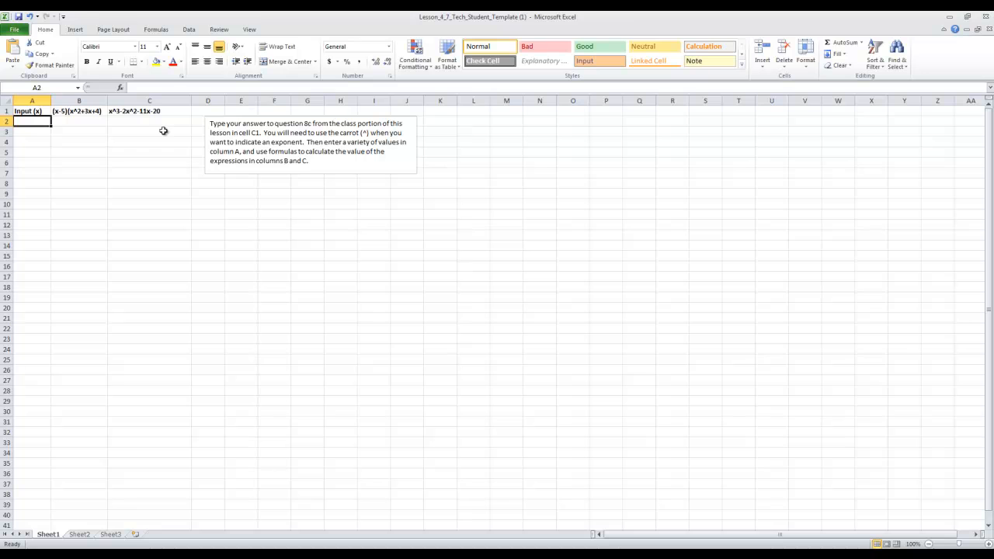
pyautogui.write('0')
pyautogui.press('Return')
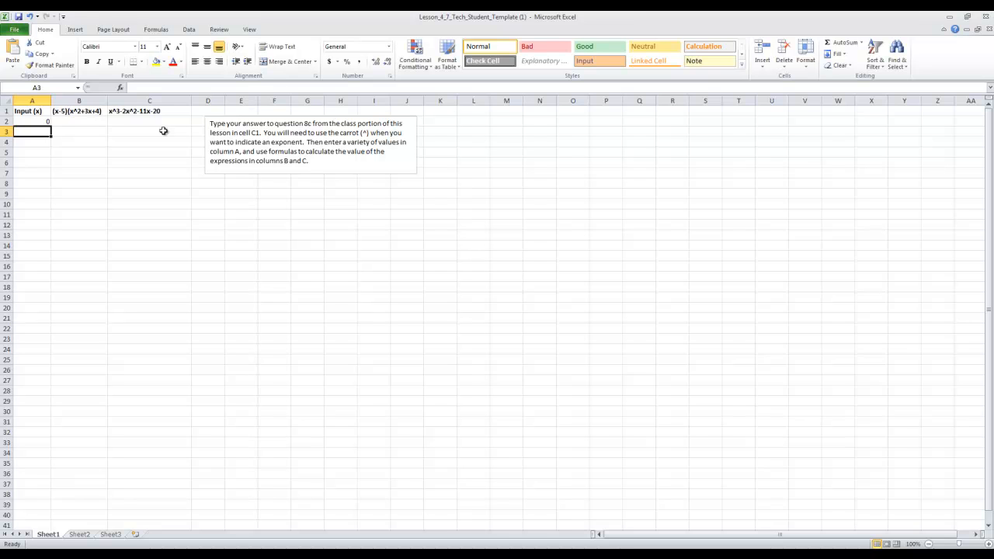
pyautogui.write('3.14')
pyautogui.press('Return')
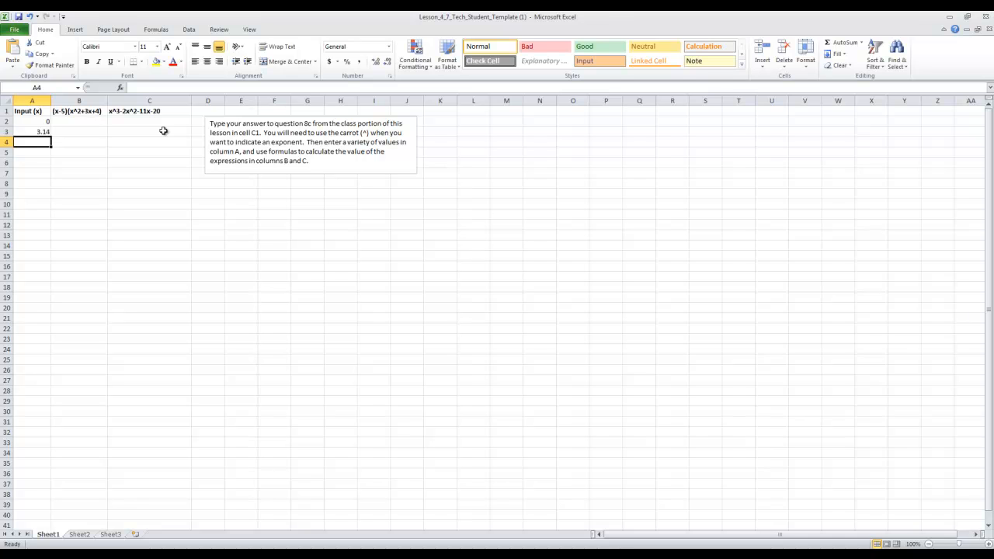
pyautogui.write('-238')
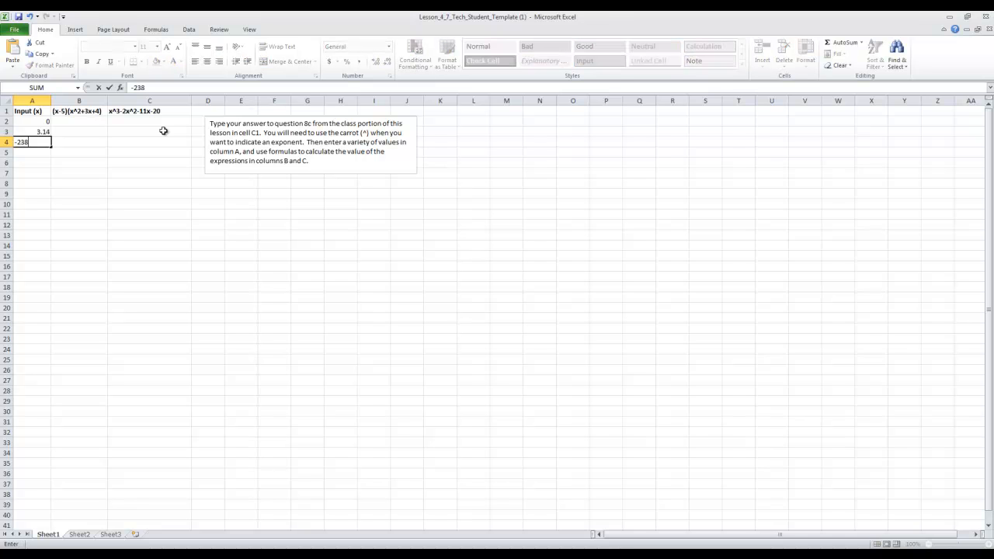
pyautogui.press('Return')
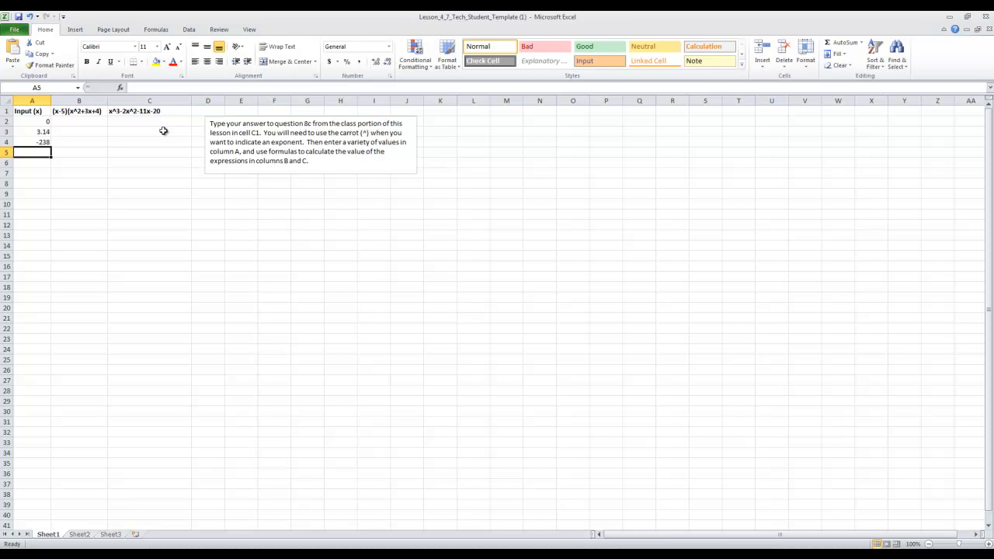
# - Add 541567 and -0.00154 as test inputs in cells A5 and A6
pyautogui.write('541567')
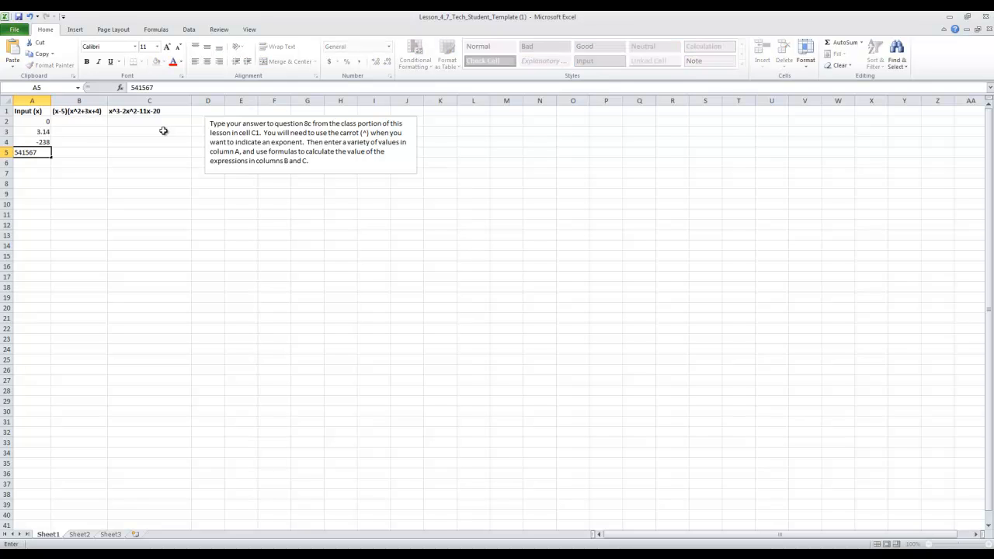
pyautogui.press('Return')
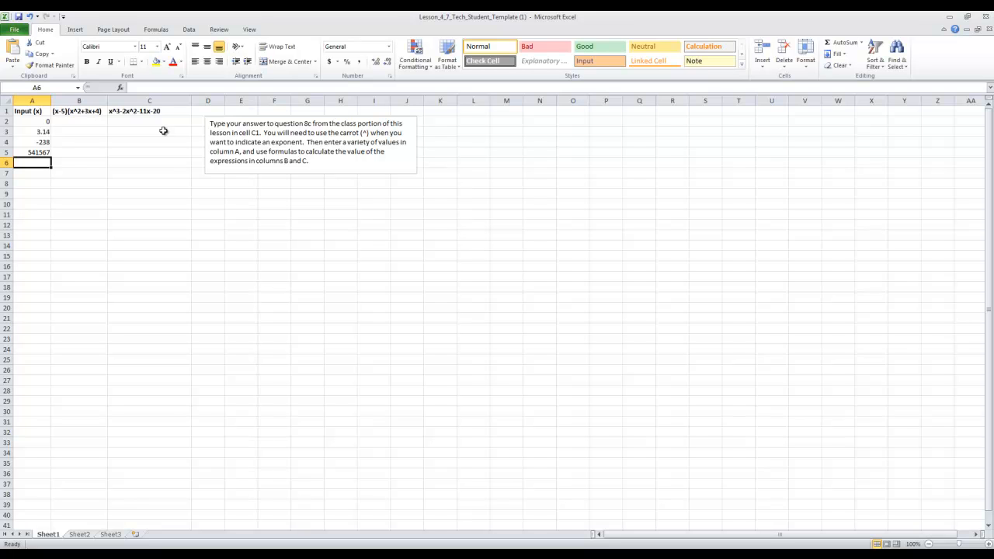
pyautogui.write('-')
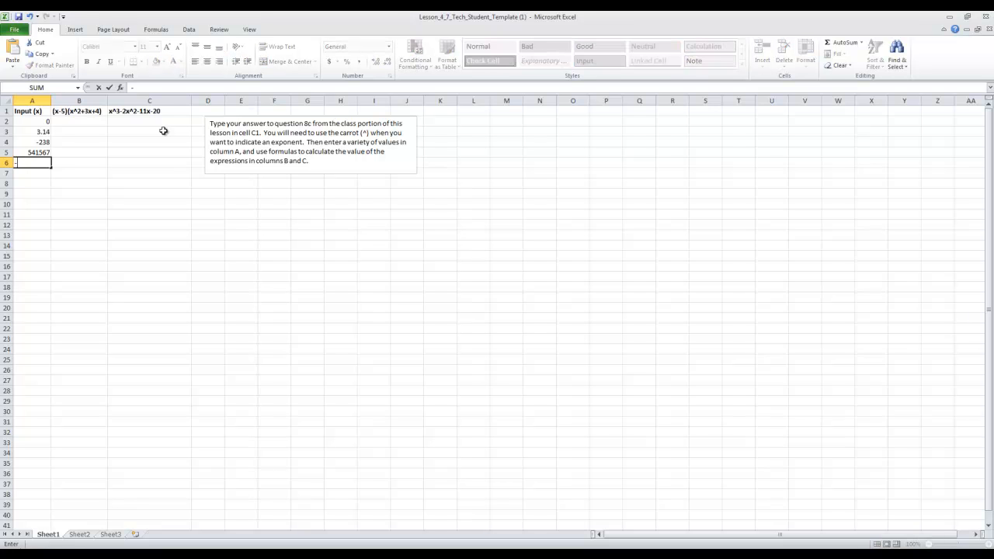
pyautogui.write('0.00154')
pyautogui.press('Return')
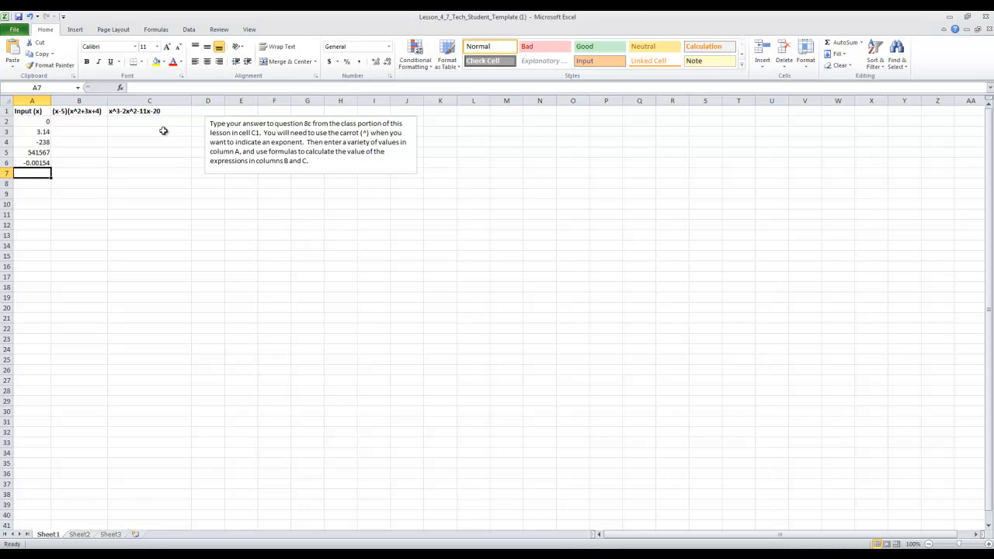
# - Enter the square root of 2 in cell A7 as the formula =sqrt(2)
pyautogui.write('sqr')
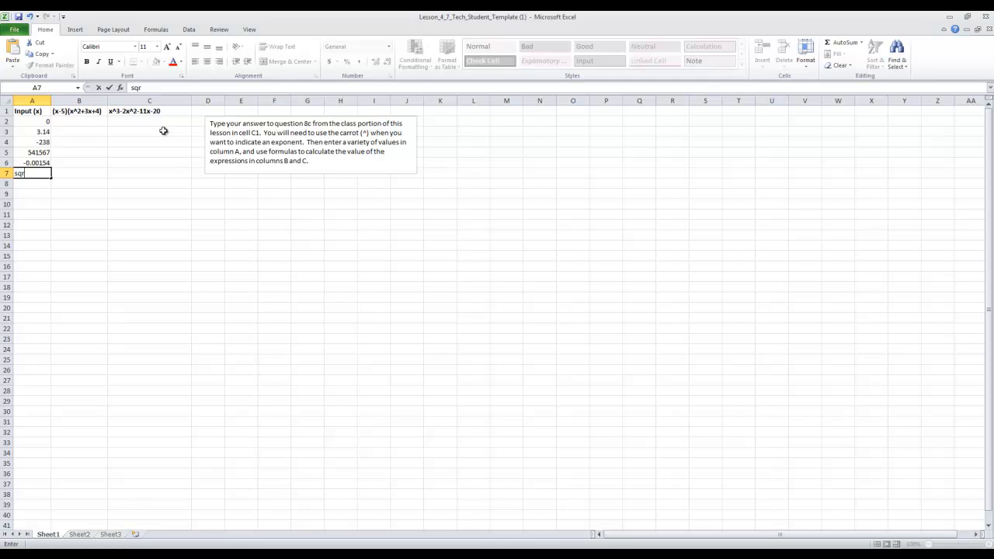
pyautogui.write('t(2)')
pyautogui.press('Return')
pyautogui.press('Up')
pyautogui.click(134, 87)
pyautogui.write('=')
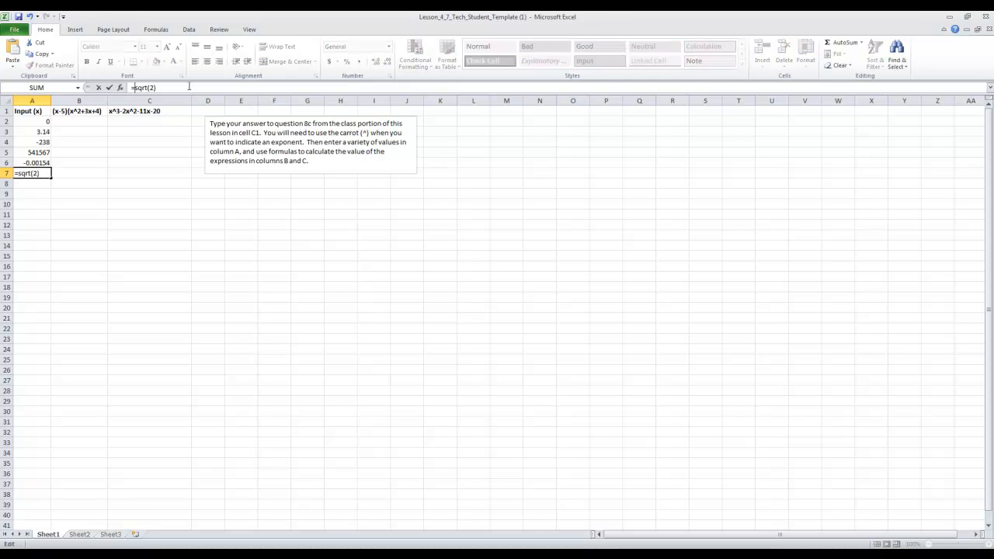
pyautogui.press('Return')
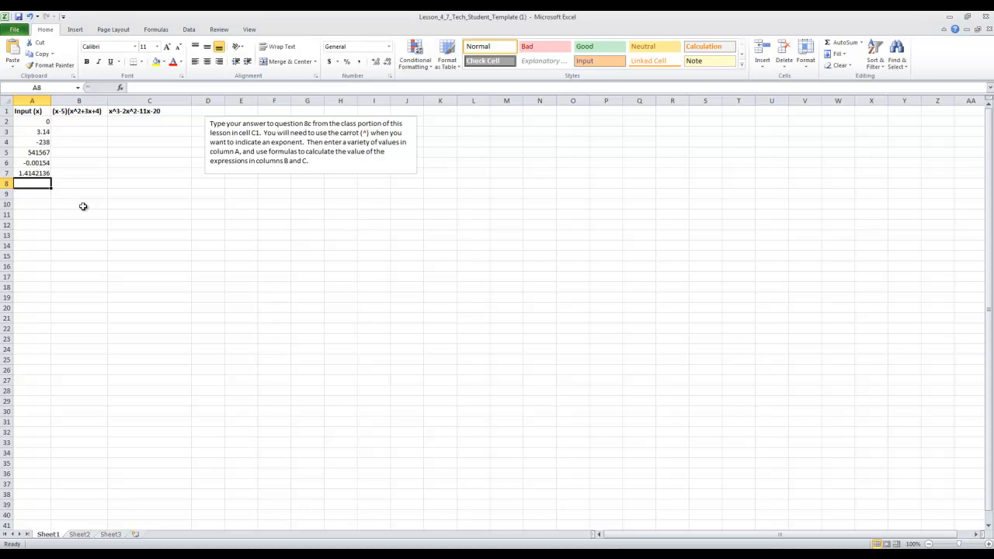
# - Enter 13/349 as the next input value in cell A8
pyautogui.write('13')
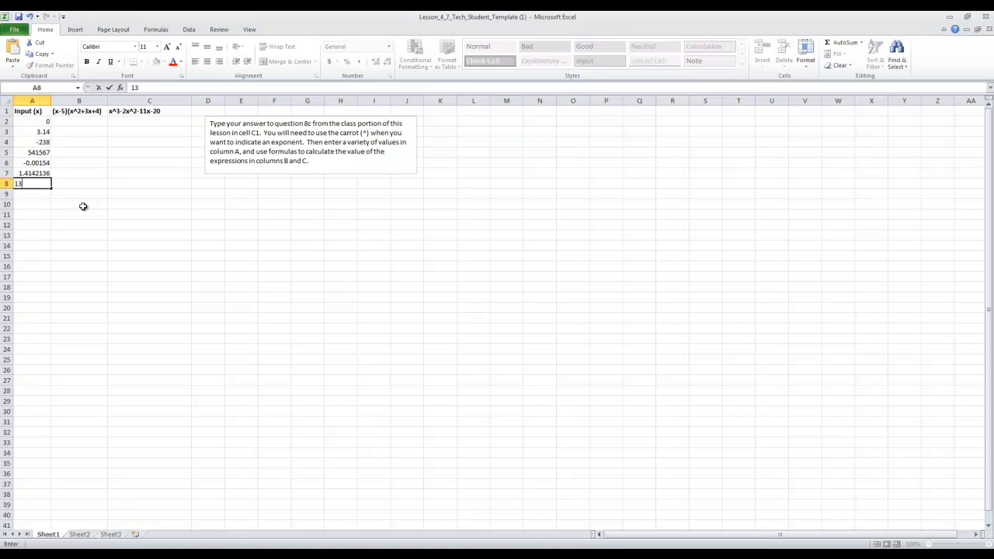
pyautogui.write('/')
pyautogui.write('349')
pyautogui.press('Return')
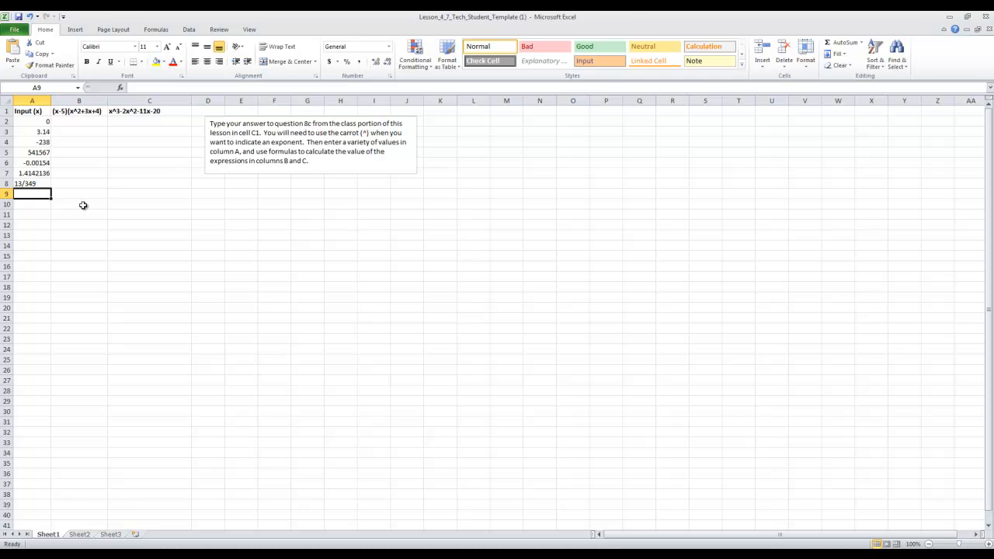
# - Try 1/15 as the input value in cell A9 and clear the entry
pyautogui.write('1/15')
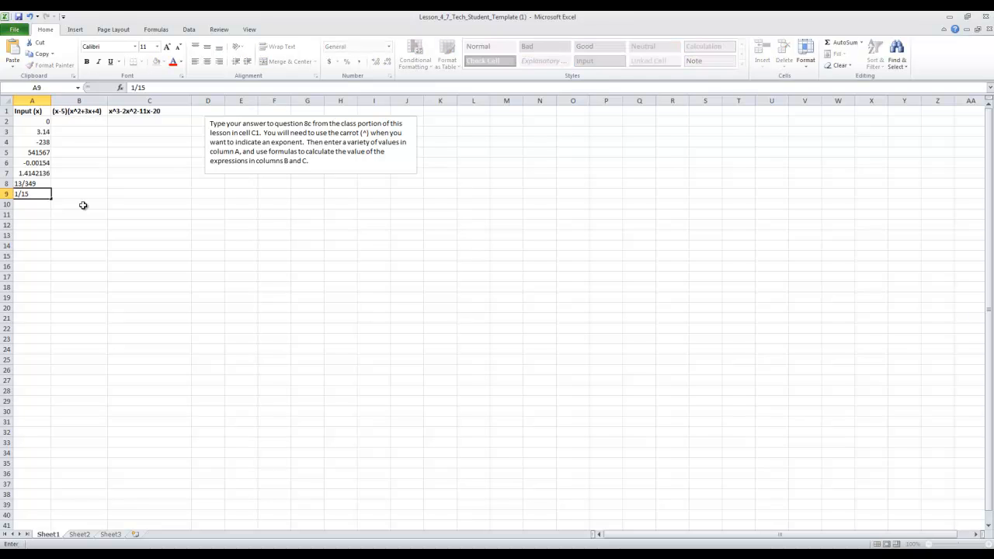
pyautogui.press('Return')
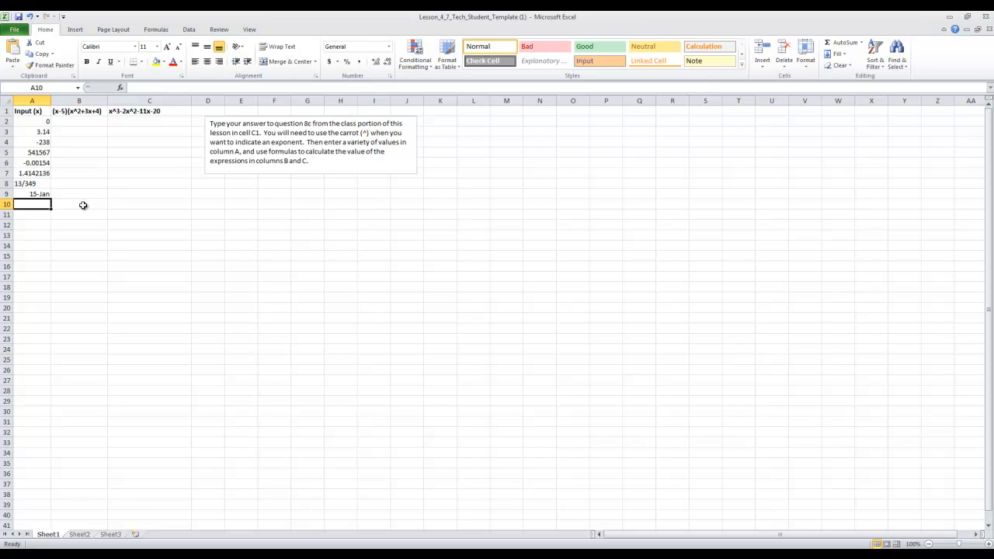
pyautogui.press('Up')
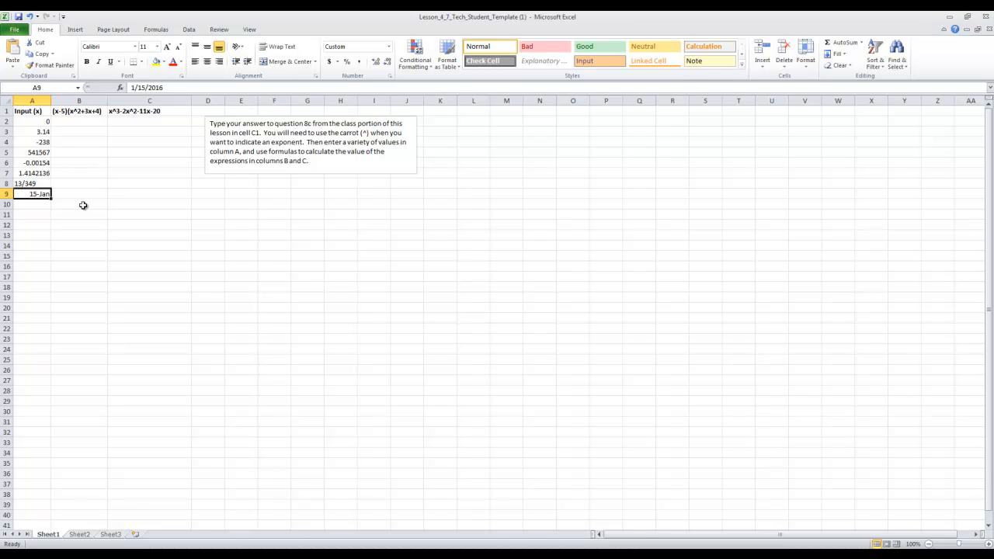
pyautogui.press('Delete')
# - Enter the test inputs 874841, -51874 and 5 in cells A9 to A11
pyautogui.write('874841')
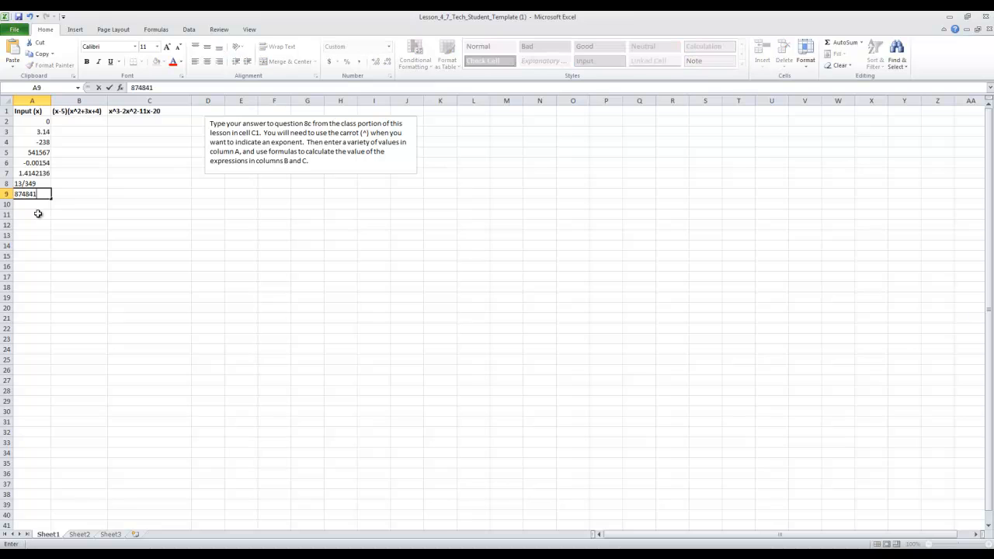
pyautogui.press('Return')
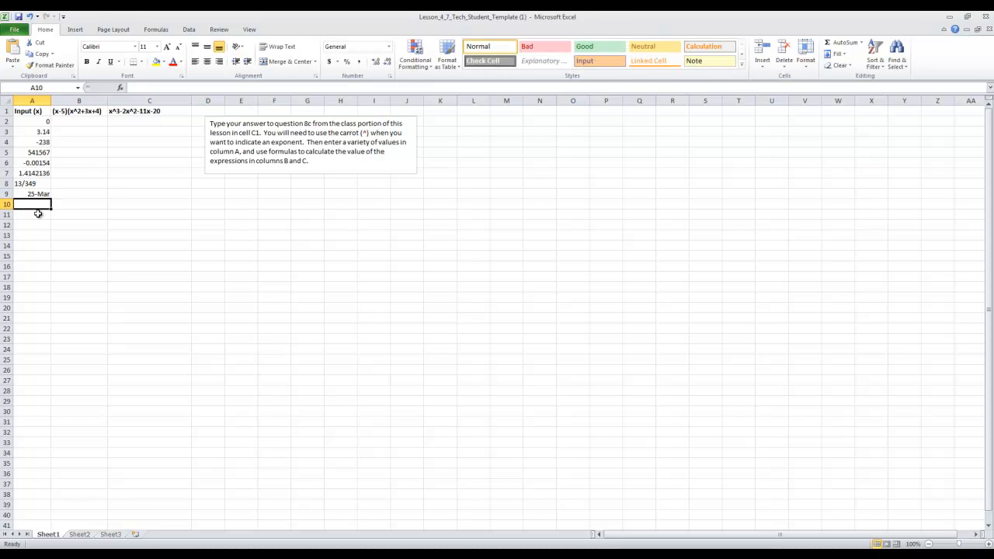
pyautogui.write('-5')
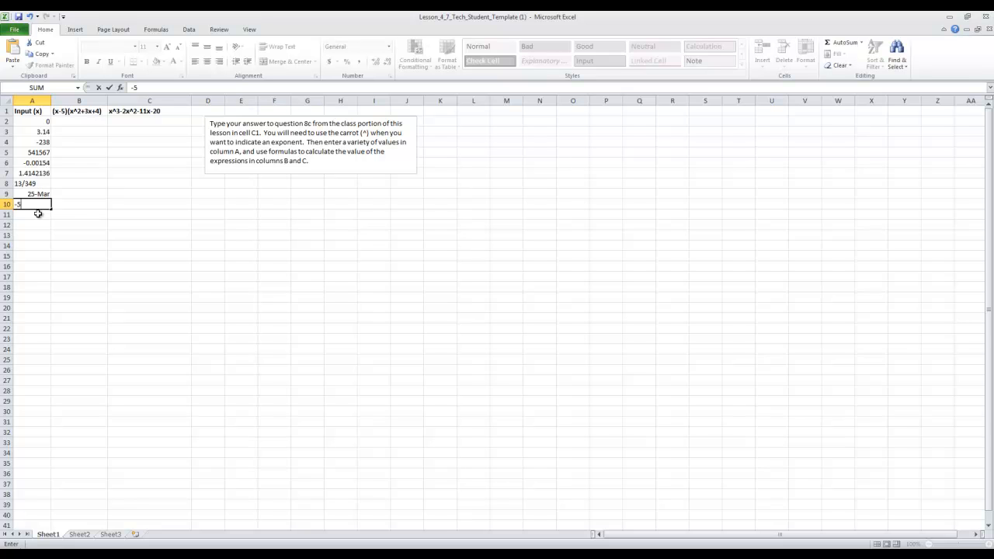
pyautogui.write('1874')
pyautogui.press('Return')
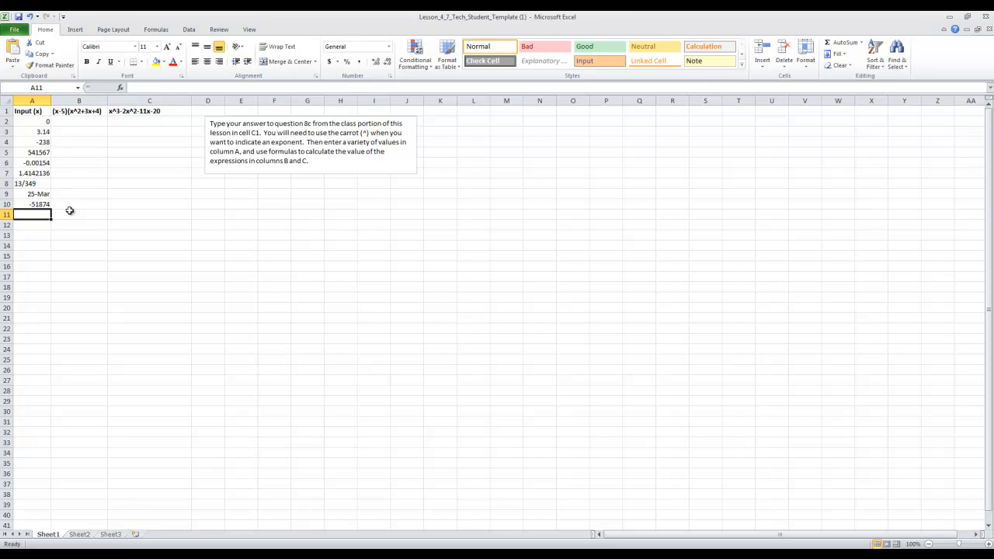
pyautogui.write('5')
pyautogui.press('Return')
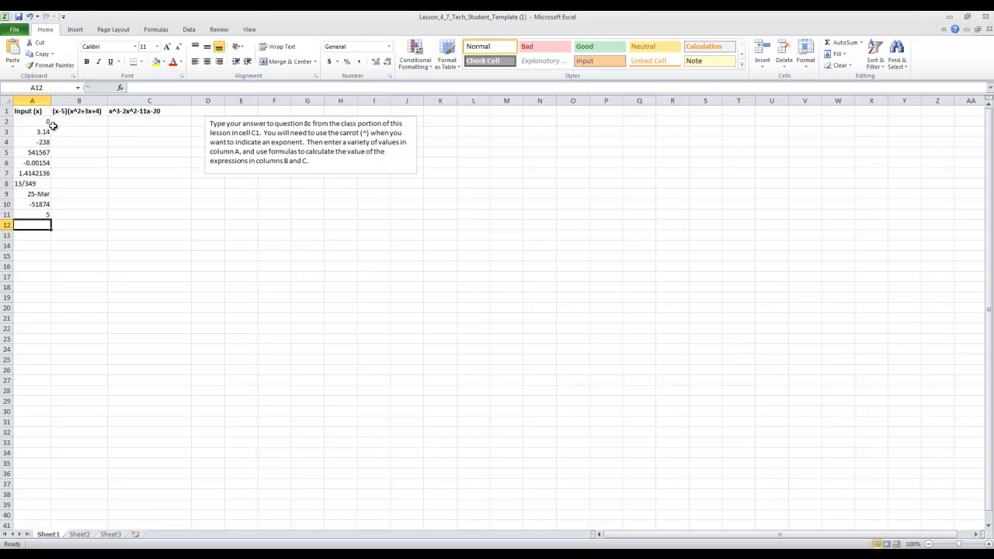
# - Review the test inputs in A2 to A11 and the expression columns B and C they feed
pyautogui.moveTo(29, 120); pyautogui.dragTo(40, 214)
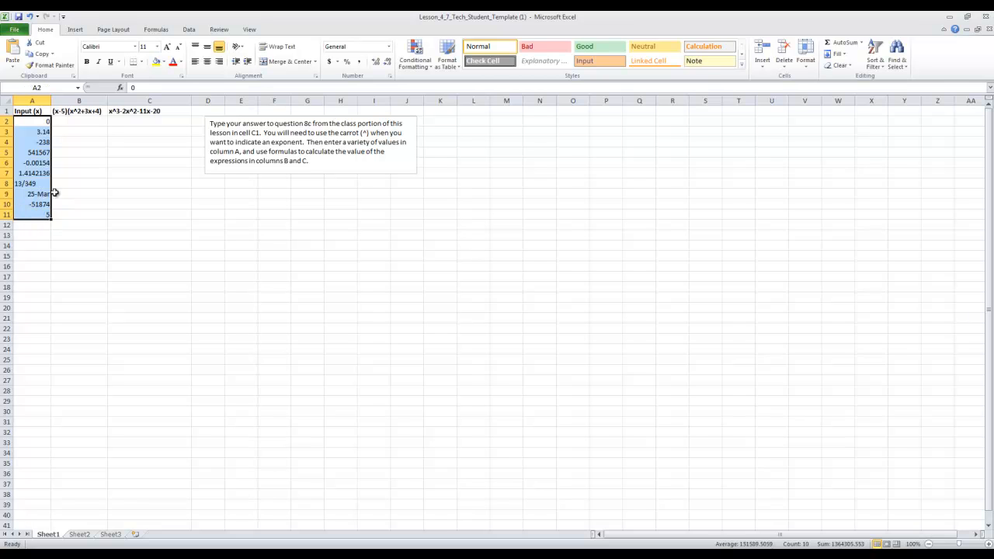
pyautogui.click(83, 100)
pyautogui.click(150, 100)
pyautogui.click(41, 122)
pyautogui.click(40, 133)
pyautogui.click(39, 162)
pyautogui.click(38, 205)
pyautogui.click(39, 213)
# - Examine the factored expression in B1 and the input in A2 that replaces x in cell B2
pyautogui.click(80, 121)
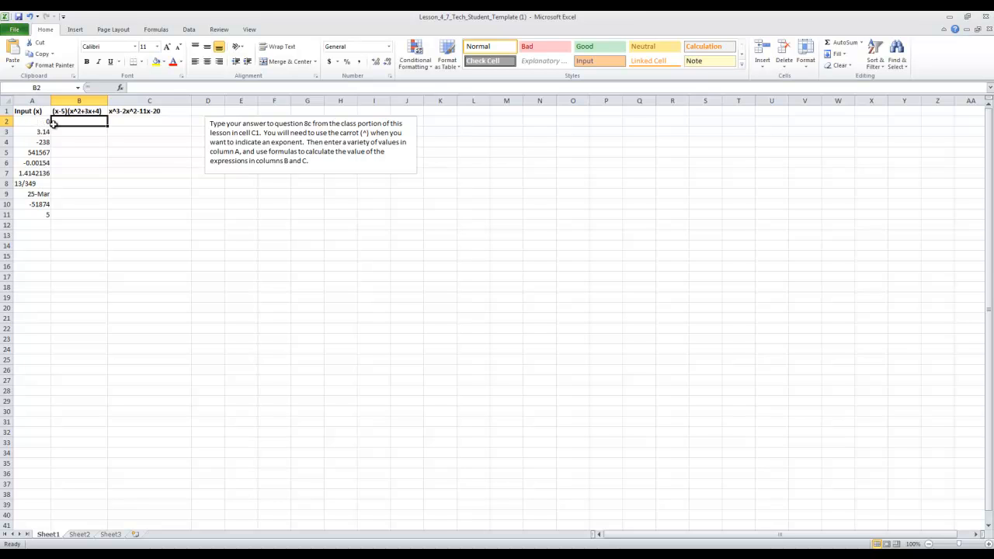
pyautogui.click(89, 111)
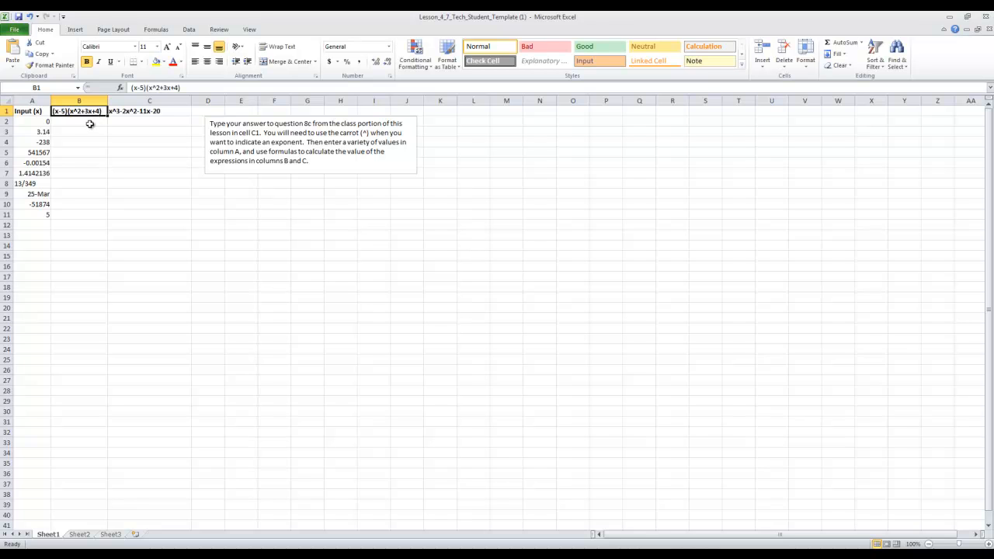
pyautogui.click(84, 122)
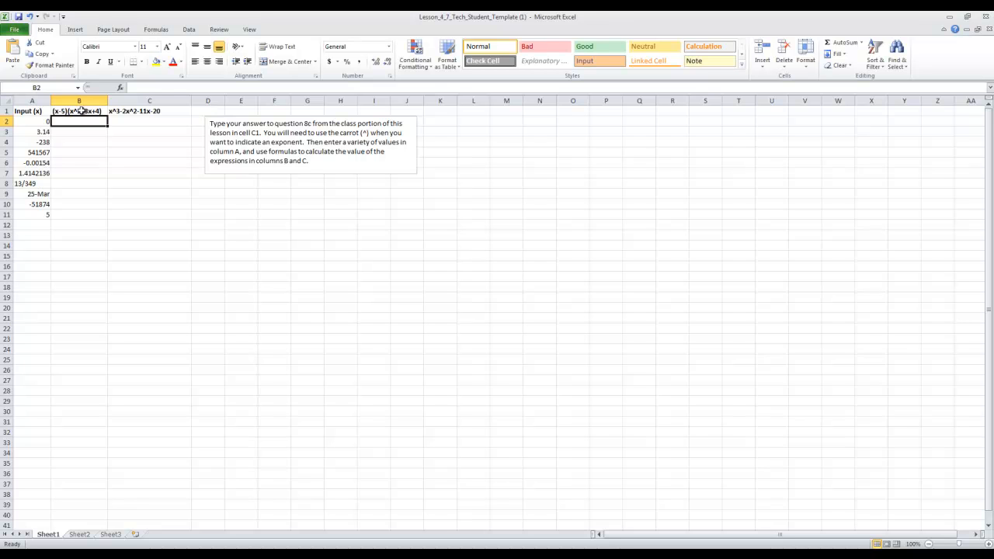
pyautogui.click(81, 111)
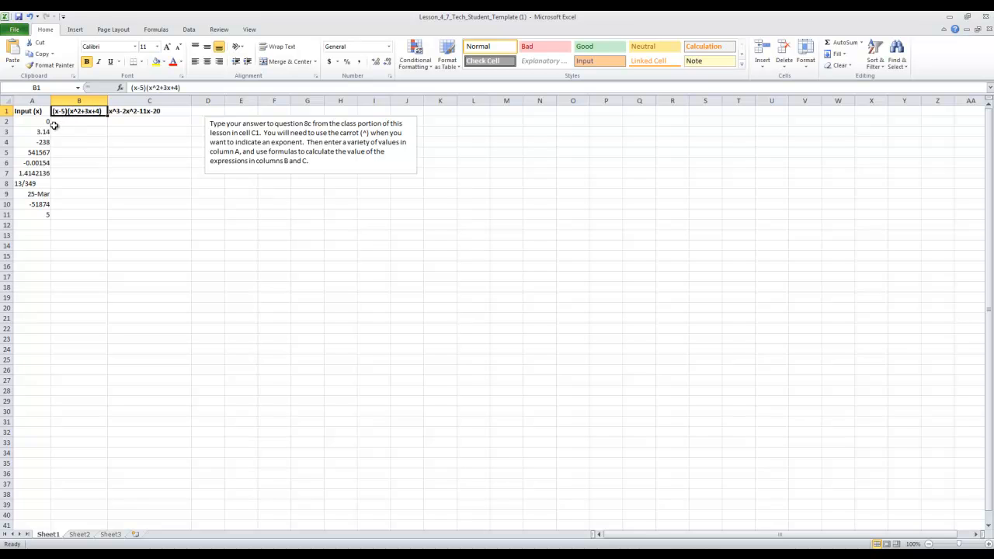
pyautogui.click(59, 122)
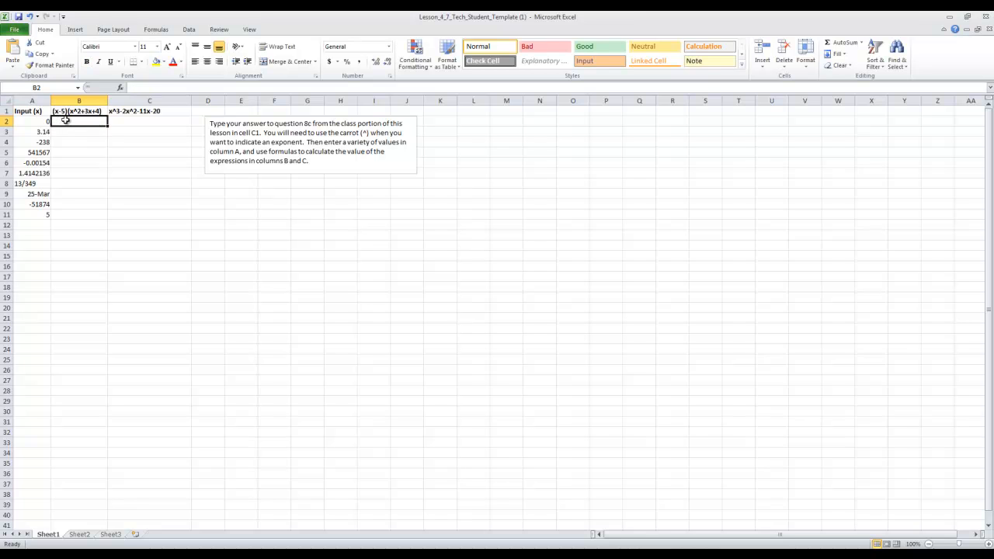
pyautogui.click(48, 122)
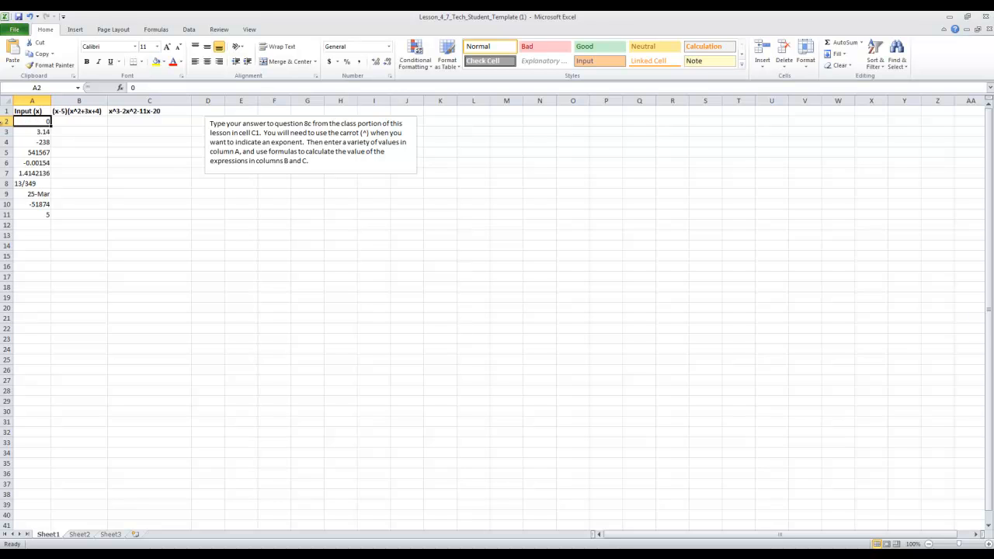
# - Enter the formula =(A2-5)*(A2^2+3*A2+4) in cell B2 and check it against the heading in B1
pyautogui.click(62, 120)
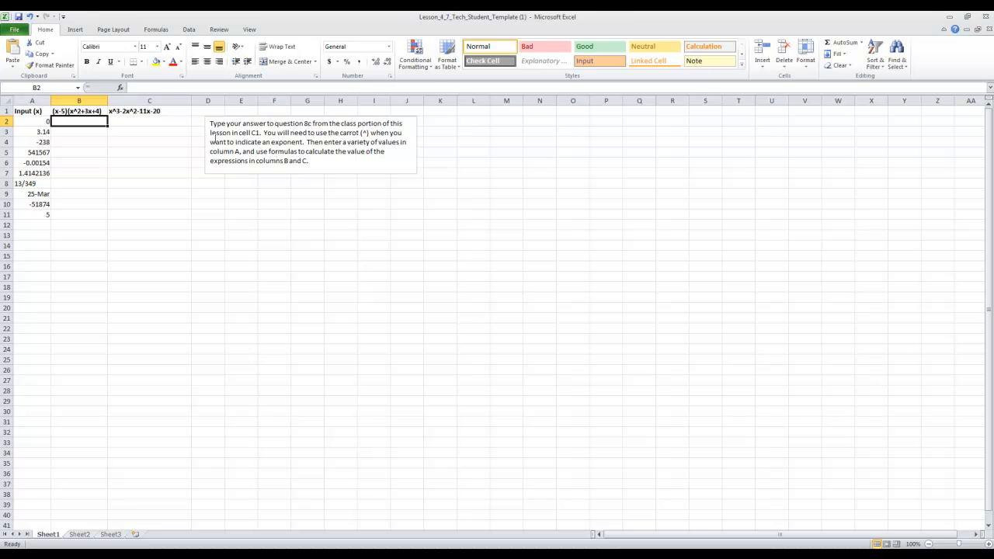
pyautogui.write('=')
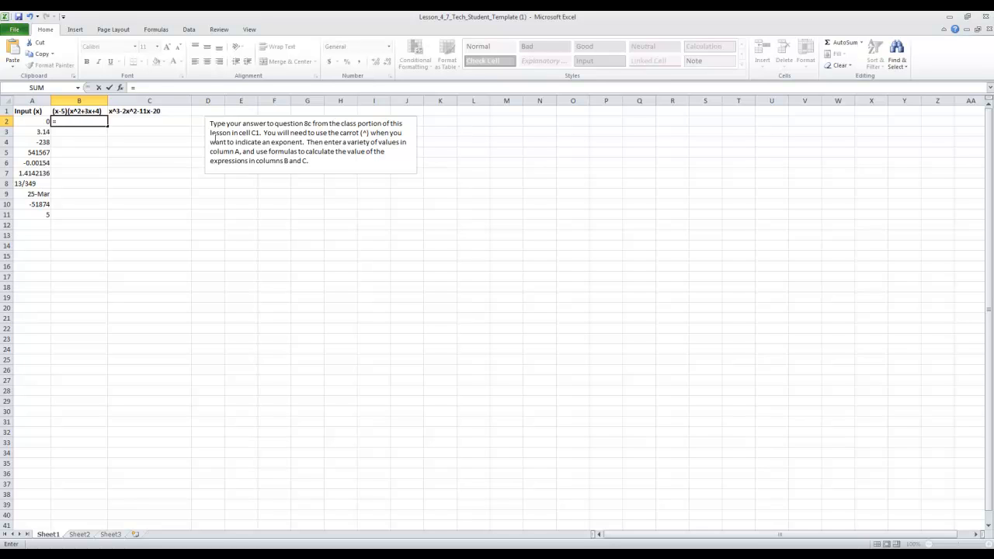
pyautogui.write('(')
pyautogui.write('A2')
pyautogui.write('-5')
pyautogui.write('*(')
pyautogui.write('A2^2')
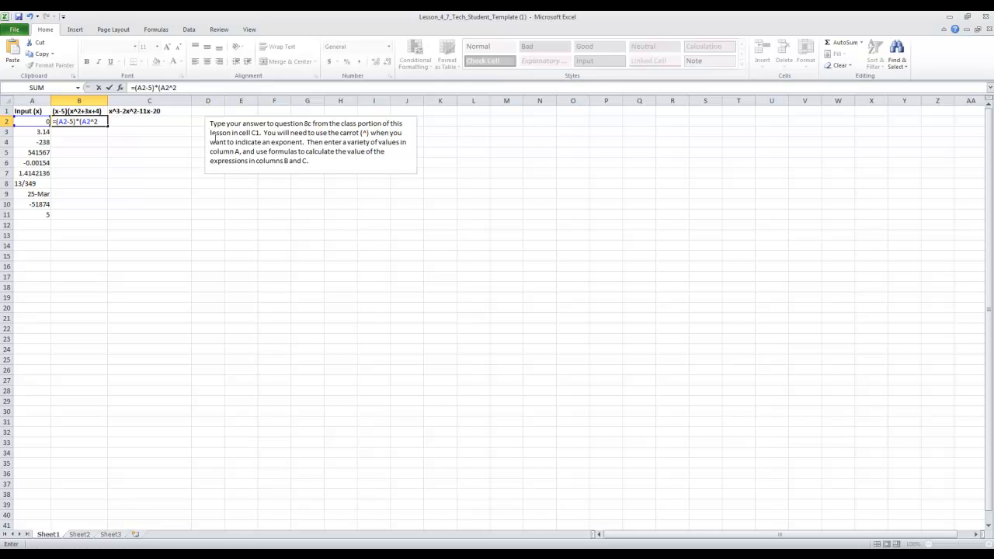
pyautogui.write('+3A')
pyautogui.press('BackSpace')
pyautogui.write('*A2+4)')
pyautogui.press('Return')
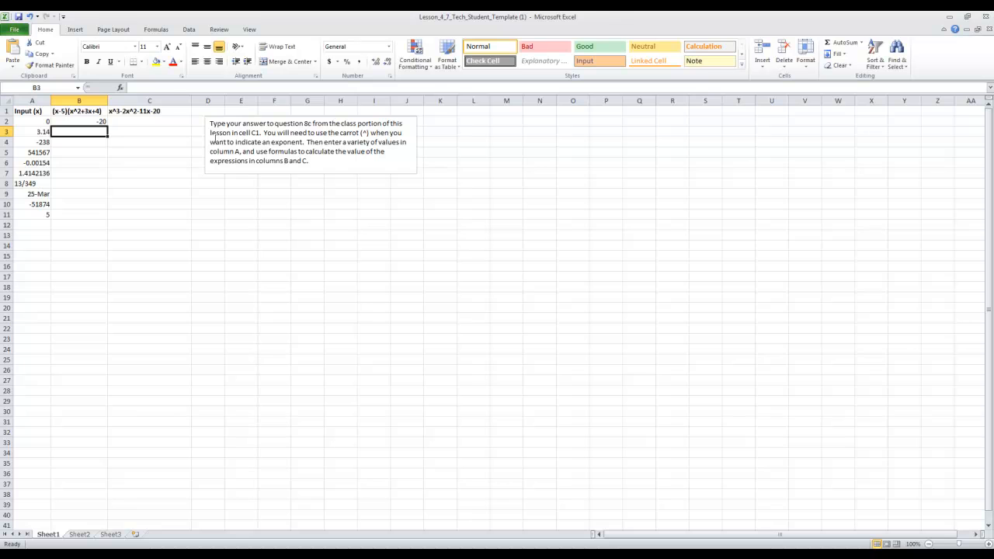
pyautogui.click(89, 111)
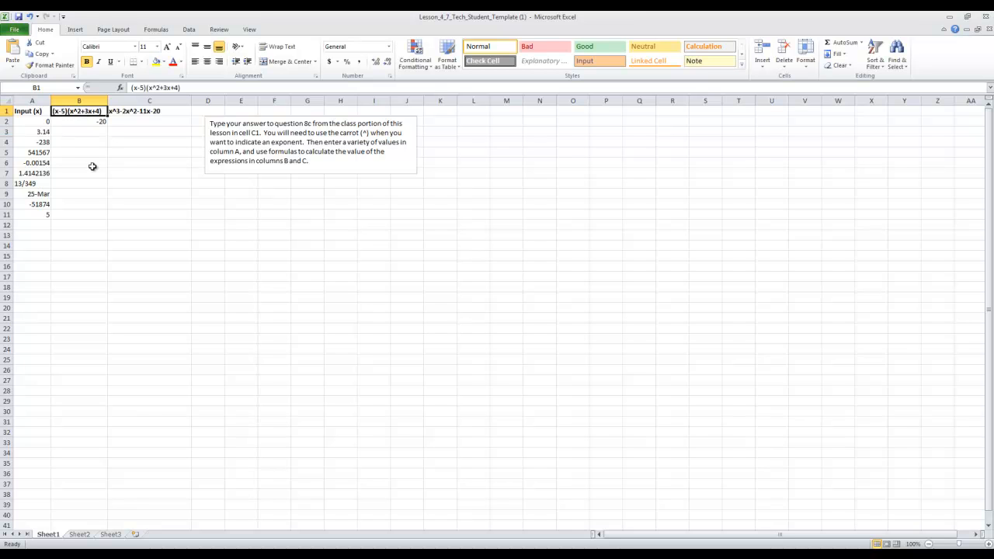
# - Examine the formula in B2 and the range B3 to B11 that needs the same calculation
pyautogui.click(97, 122)
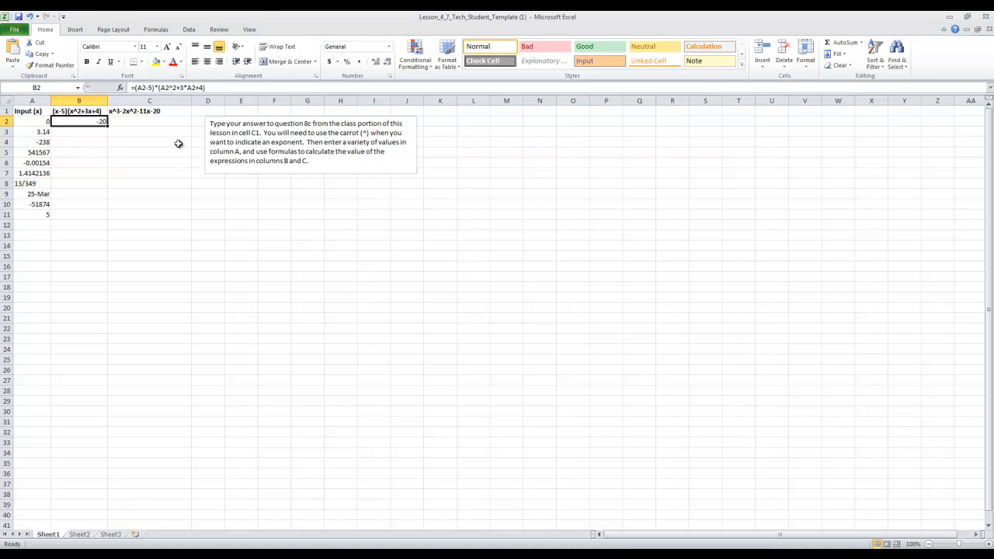
pyautogui.click(97, 132)
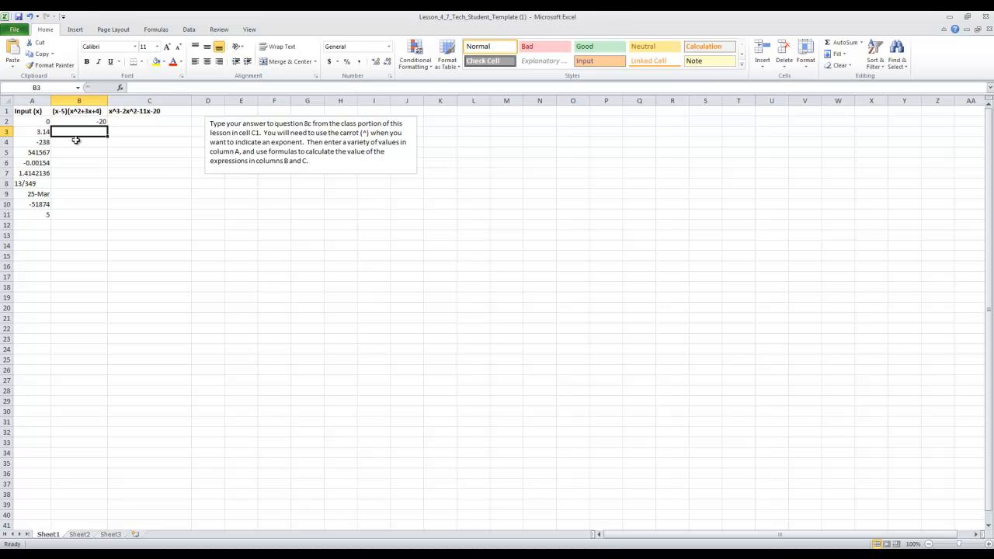
pyautogui.moveTo(87, 132); pyautogui.dragTo(80, 215)
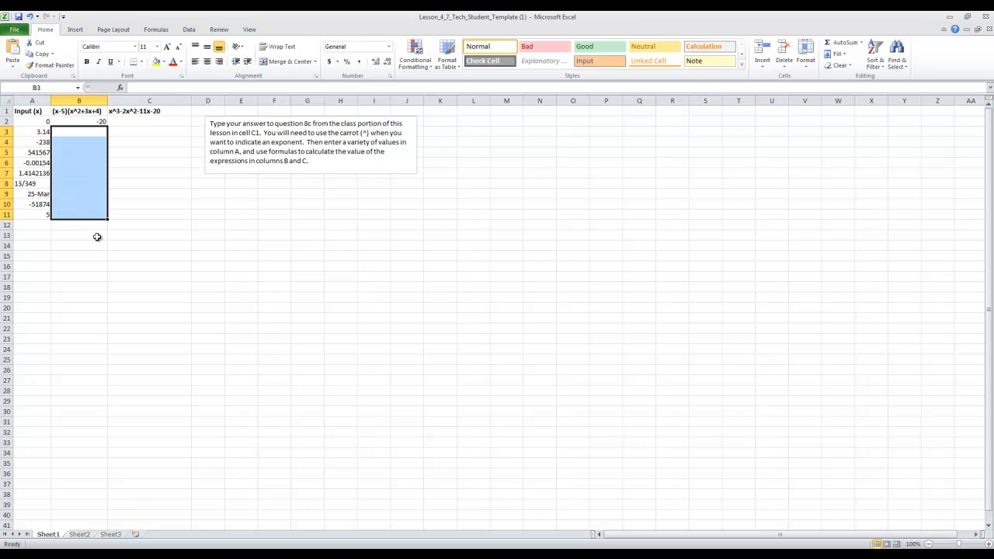
pyautogui.click(130, 237)
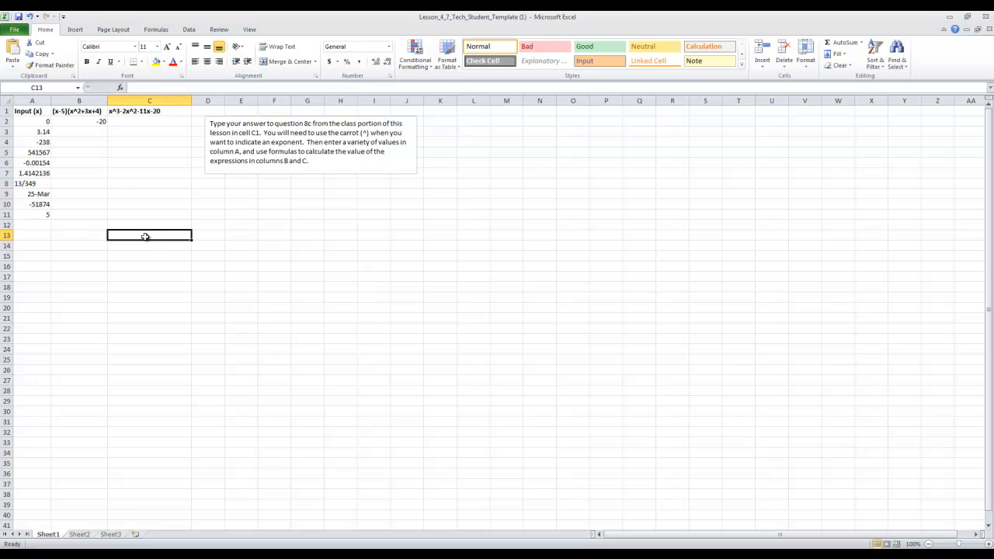
pyautogui.click(100, 121)
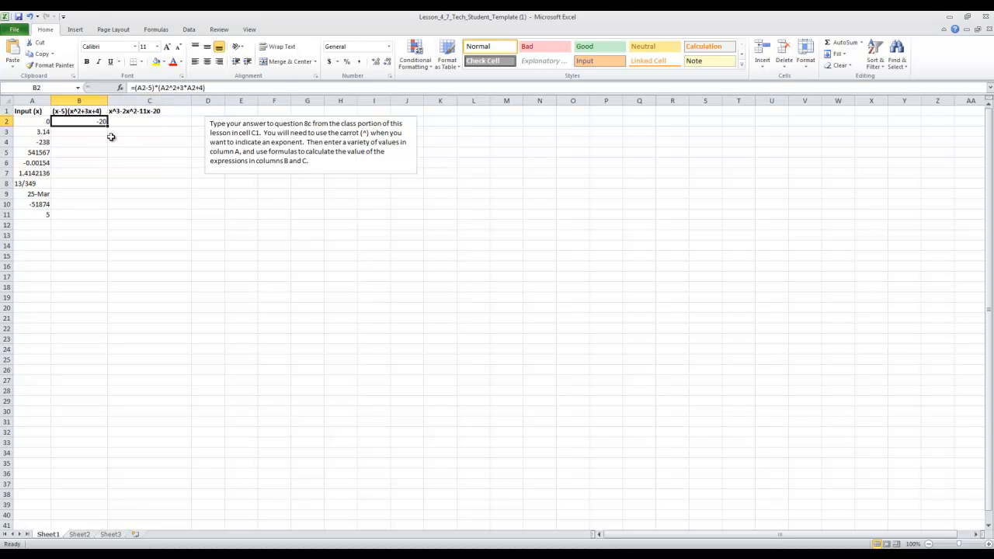
pyautogui.moveTo(93, 132); pyautogui.dragTo(89, 217)
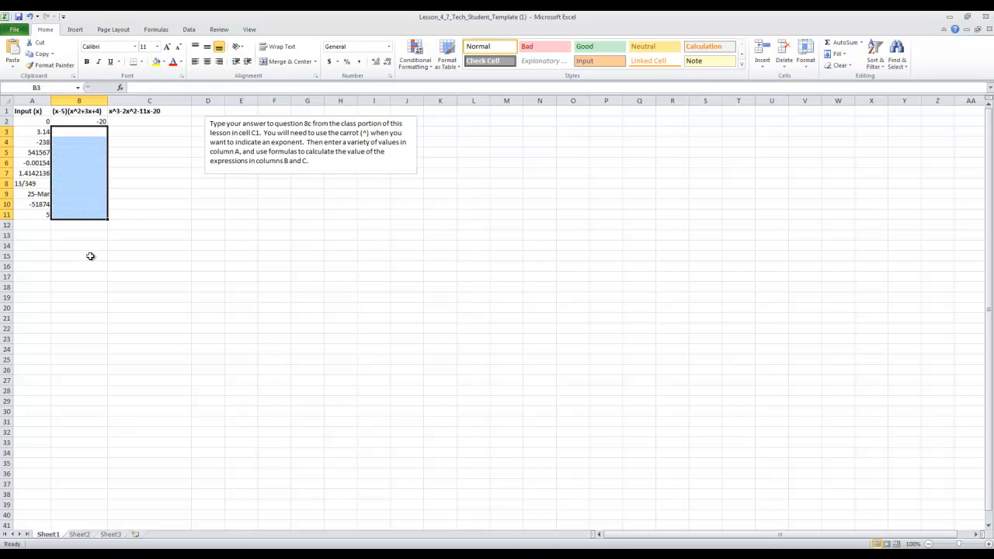
pyautogui.click(172, 256)
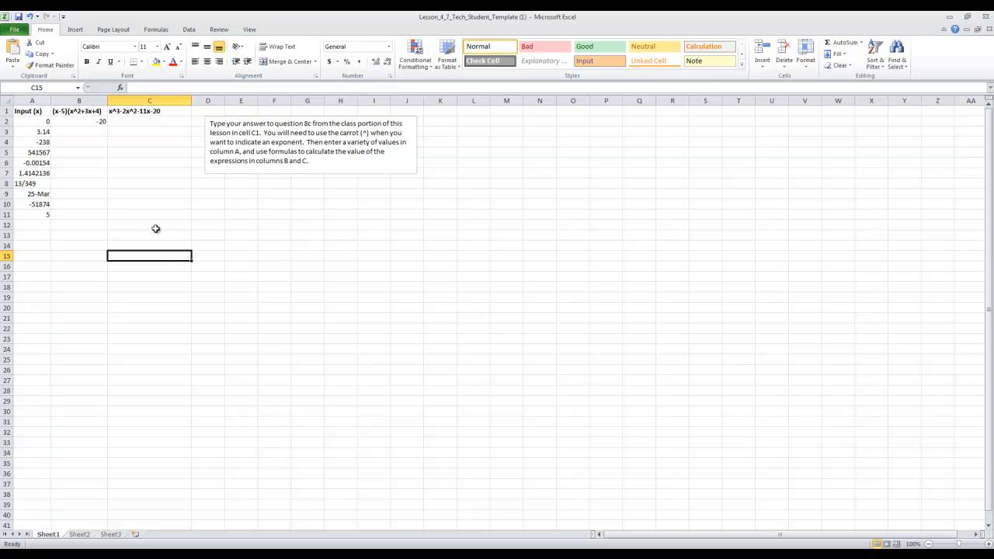
# - Replace the date in cell A9 with the fraction formula =-781/152
pyautogui.click(38, 193)
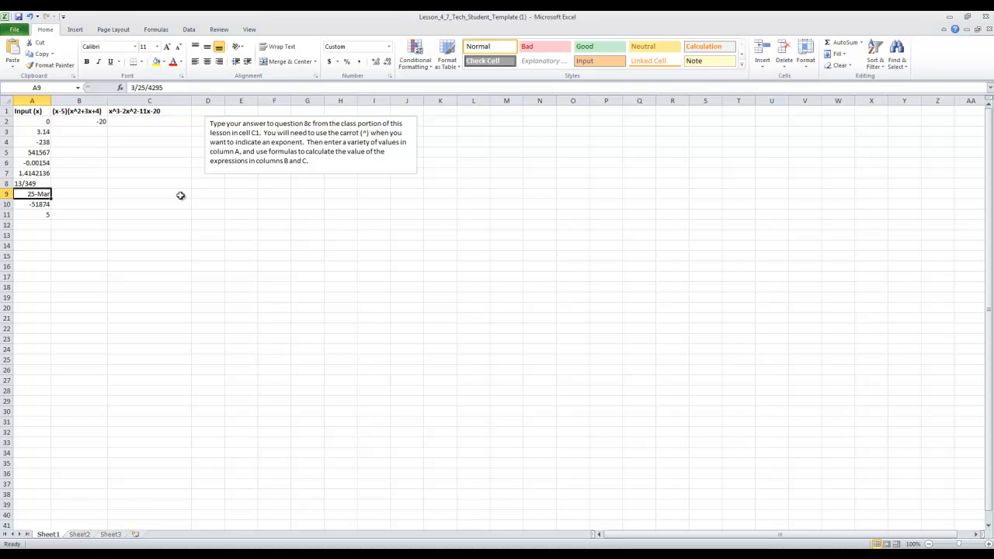
pyautogui.write('-')
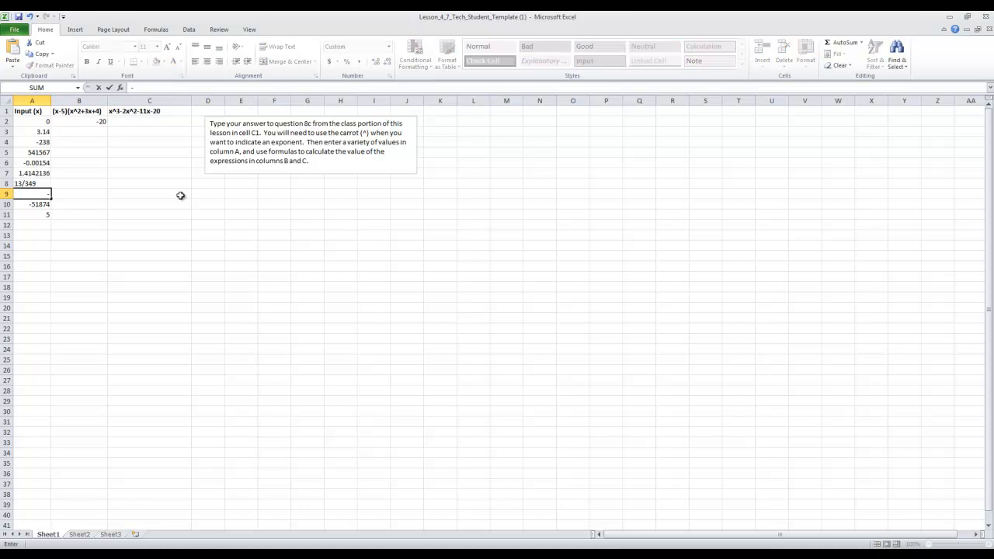
pyautogui.write('15')
pyautogui.press('BackSpace')
pyautogui.write('81/152')
pyautogui.hotkey('ctrl', 'Return')
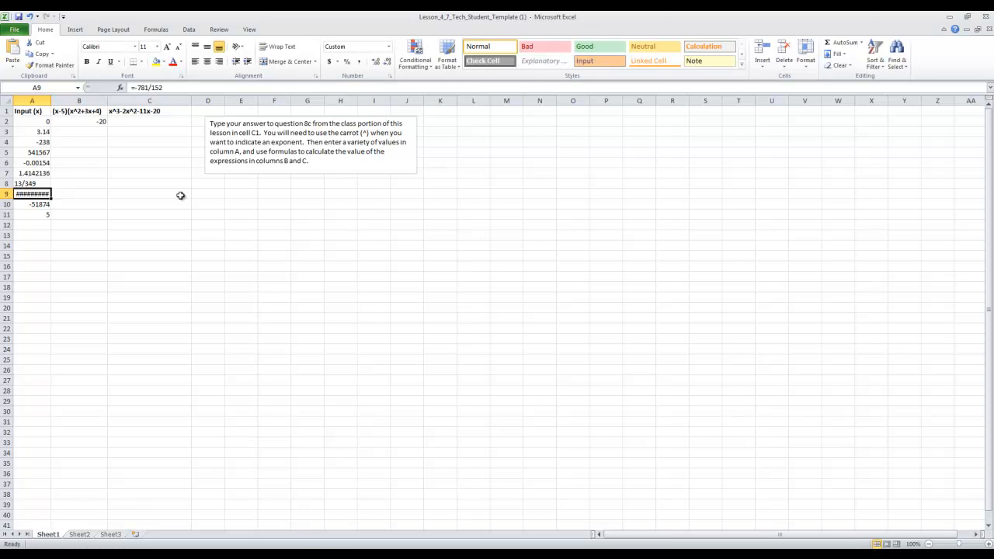
pyautogui.moveTo(51, 101)
pyautogui.mouseDown()
pyautogui.moveTo(62, 101)
pyautogui.moveTo(48, 102)
pyautogui.mouseUp()
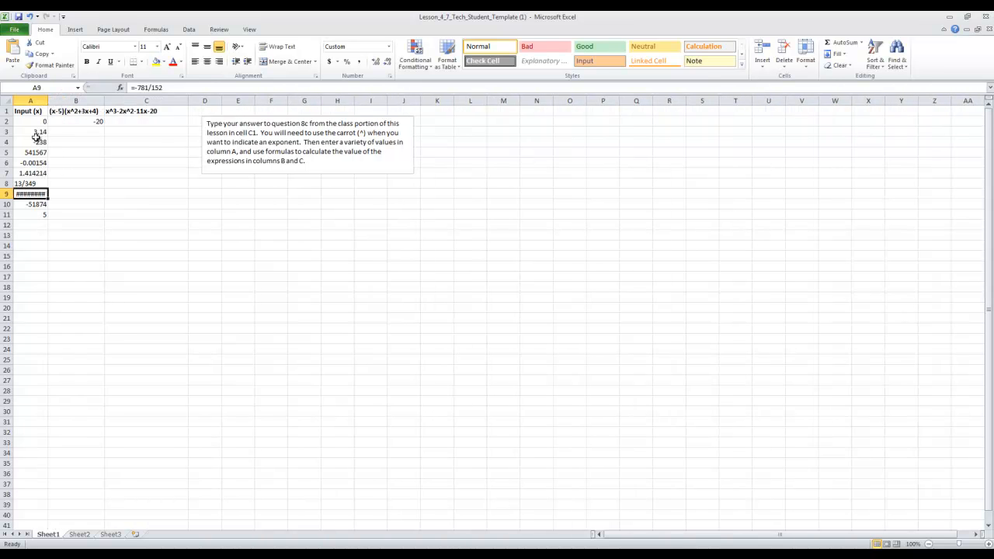
pyautogui.doubleClick(34, 191)
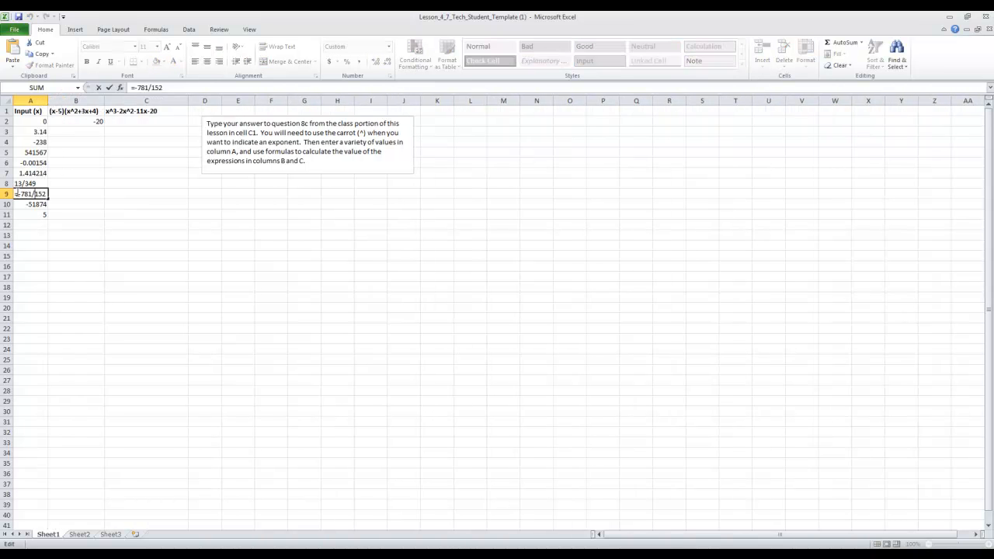
pyautogui.press('BackSpace')
pyautogui.press('Escape')
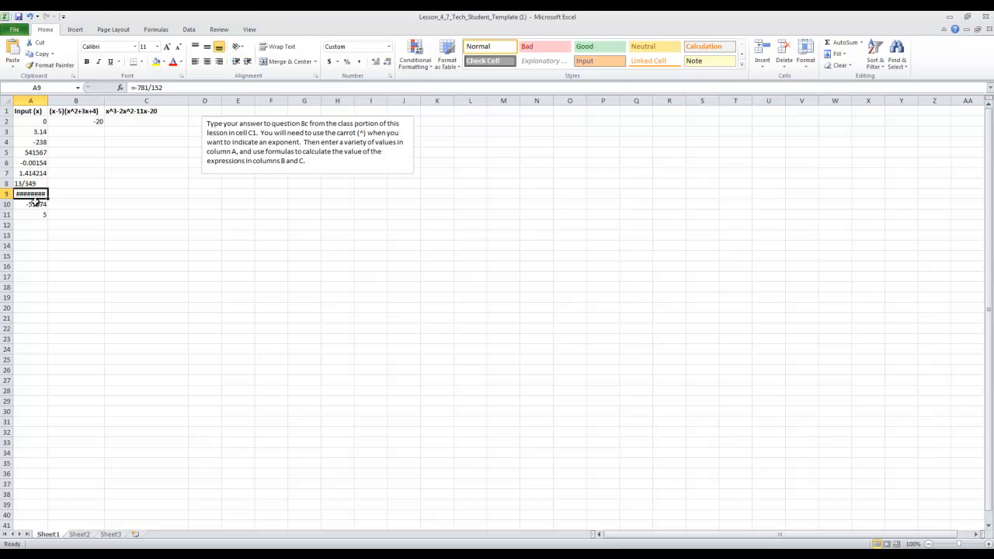
# - Widen column A to make more room for the value in A9, and check that cell's display
pyautogui.moveTo(48, 101); pyautogui.dragTo(107, 101)
pyautogui.moveTo(104, 101); pyautogui.dragTo(64, 104)
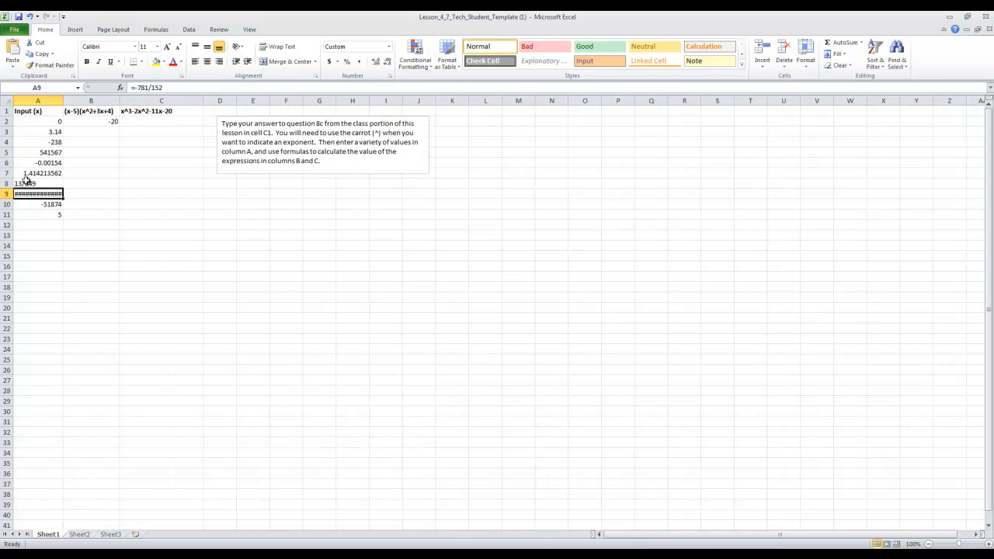
pyautogui.moveTo(39, 196)
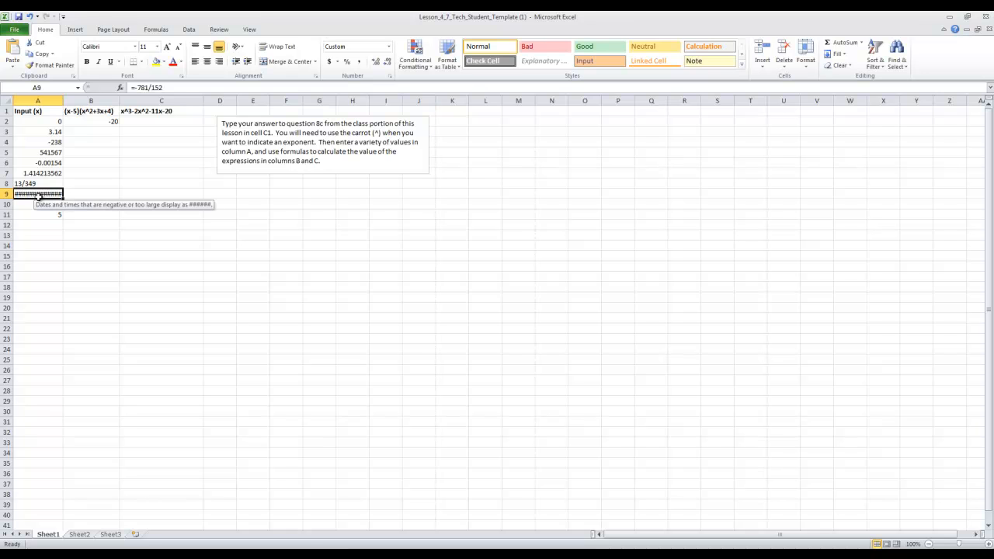
# - Change the formula in cell A9 to =-81/152
pyautogui.doubleClick(38, 197)
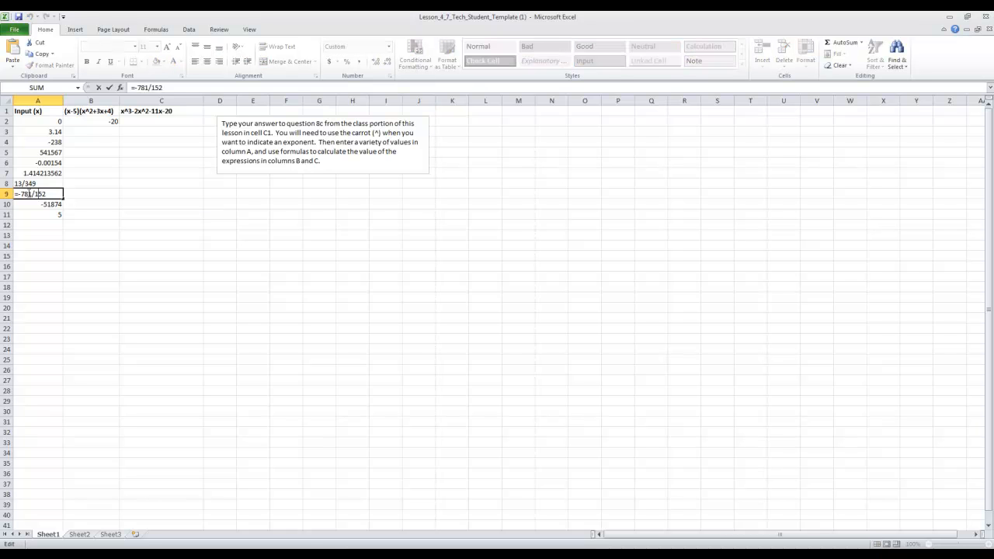
pyautogui.click(22, 193)
pyautogui.press('Delete')
pyautogui.press('Return')
pyautogui.press('Up')
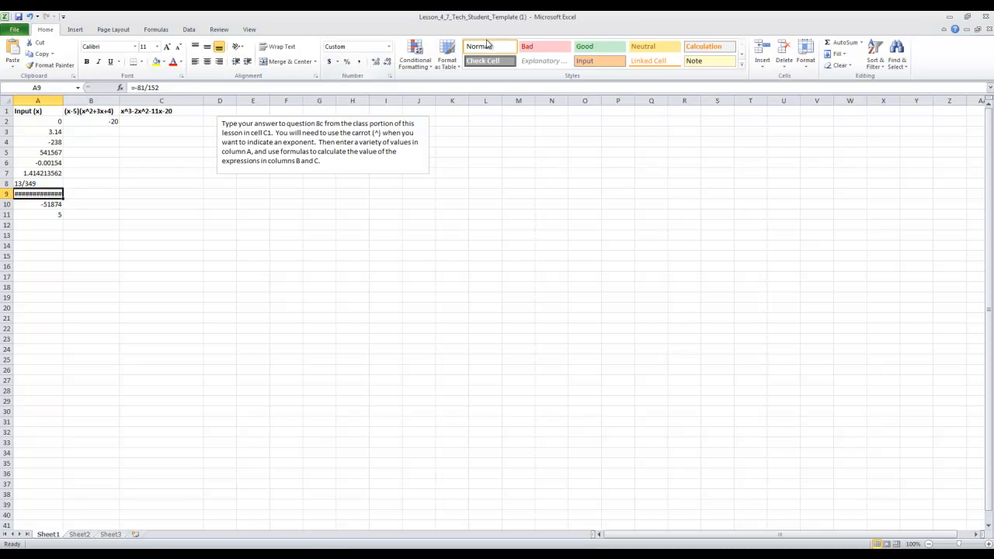
# - Set the number format of cell A9 to General
pyautogui.click(388, 47)
pyautogui.click(380, 61)
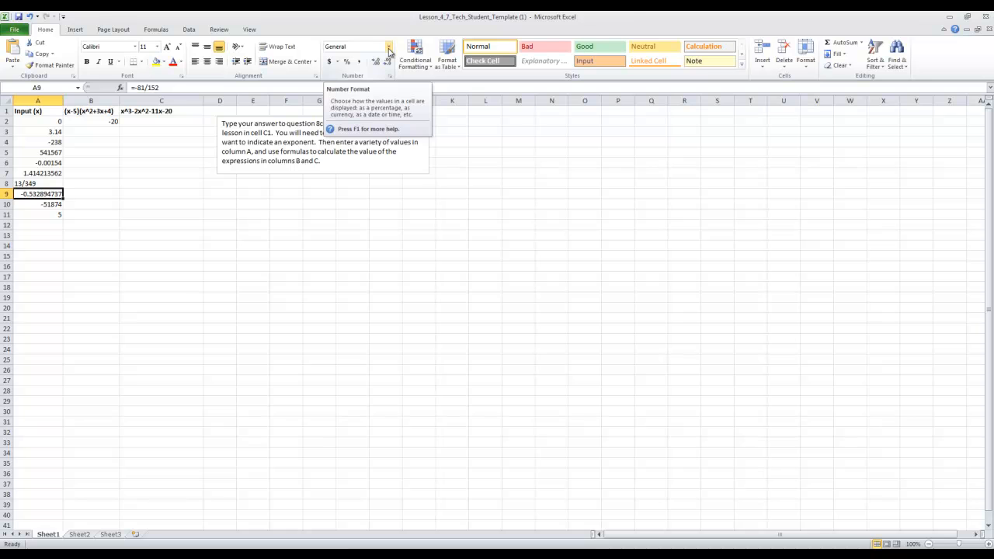
pyautogui.click(390, 49)
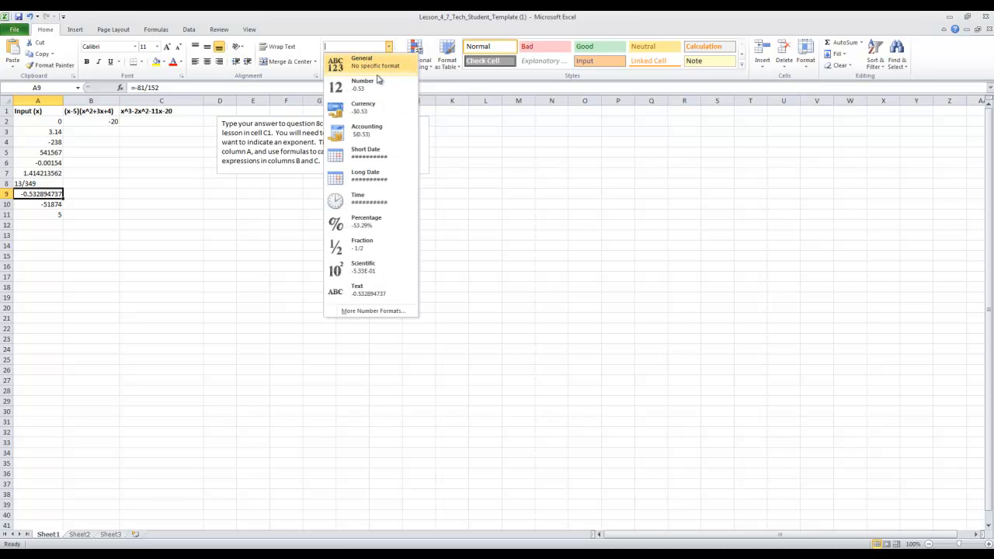
pyautogui.click(356, 15)
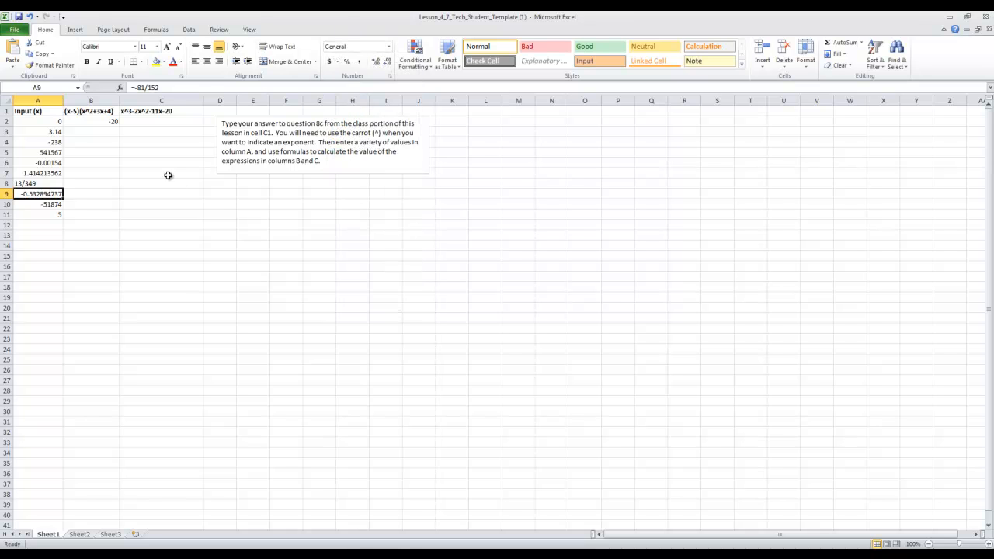
# - Copy the factored-expression formula from cell B2 into cell B3
pyautogui.click(98, 132)
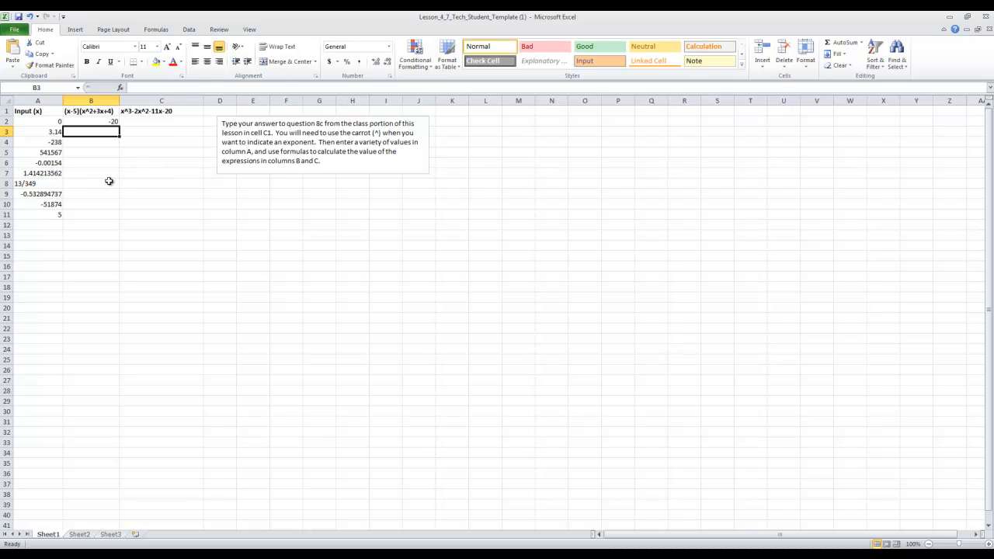
pyautogui.press('Up')
pyautogui.moveTo(108, 130); pyautogui.dragTo(102, 214)
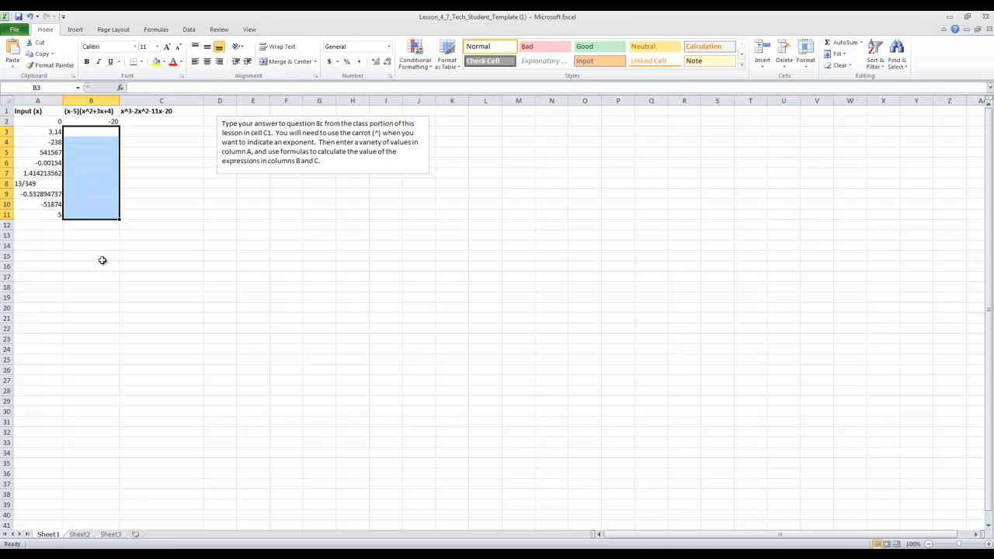
pyautogui.click(115, 122)
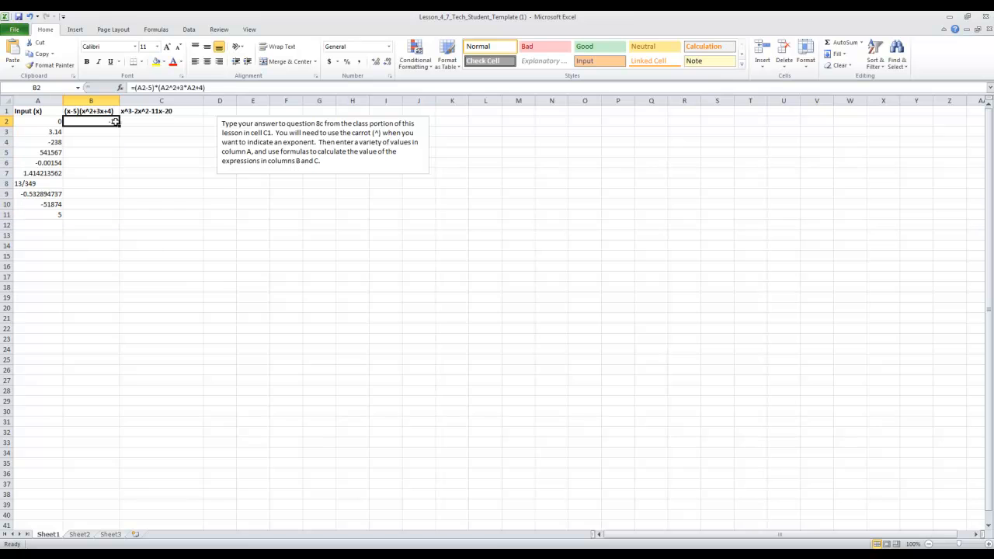
pyautogui.rightClick(115, 122)
pyautogui.click(134, 141)
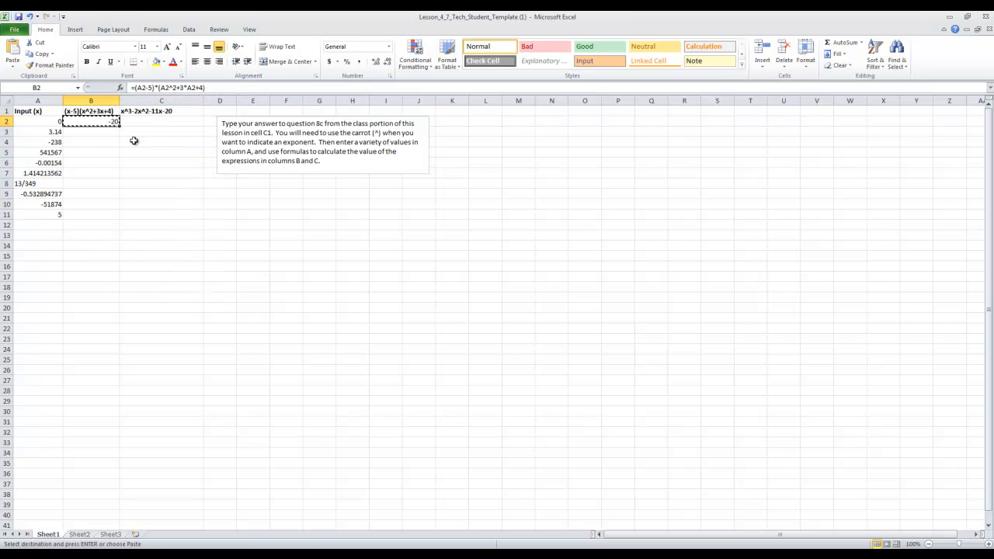
pyautogui.click(101, 133)
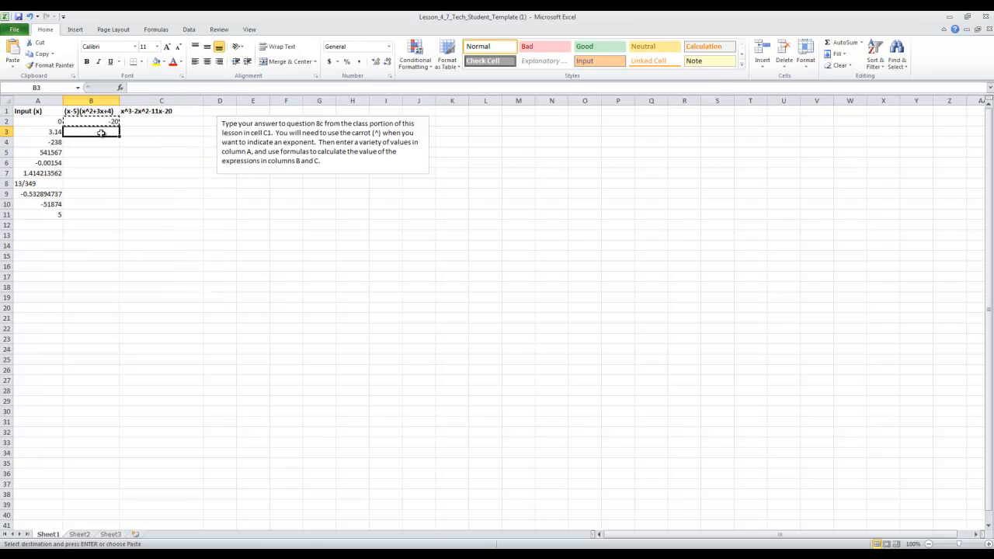
pyautogui.hotkey('ctrl', 'v')
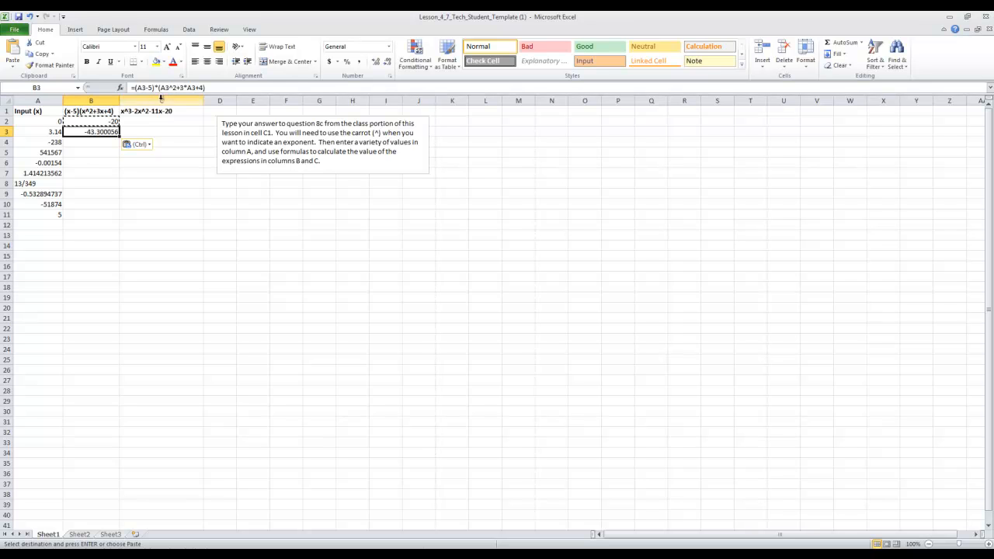
# - Compare the formulas in B2 and B3, and paste the copied formula into cells B4 to B11
pyautogui.click(113, 121)
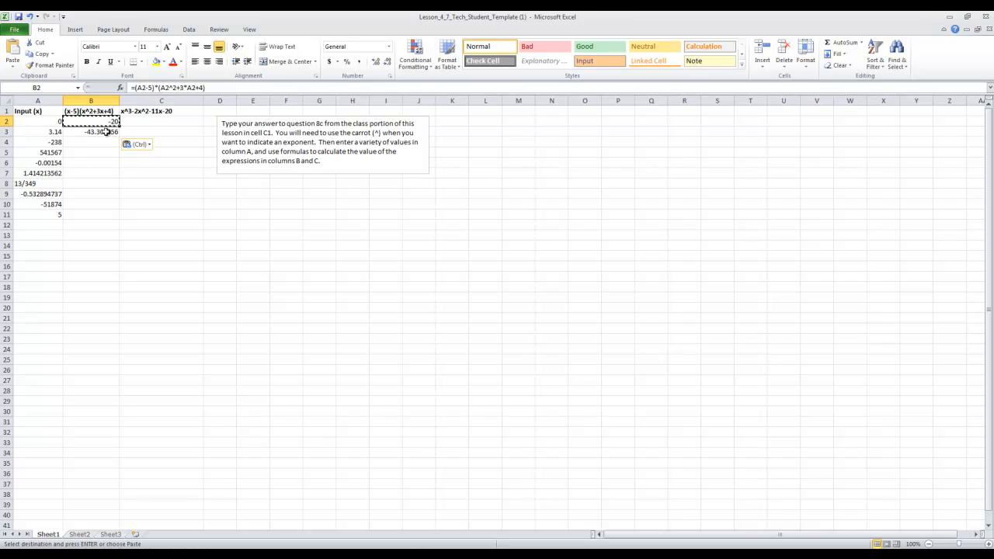
pyautogui.click(104, 133)
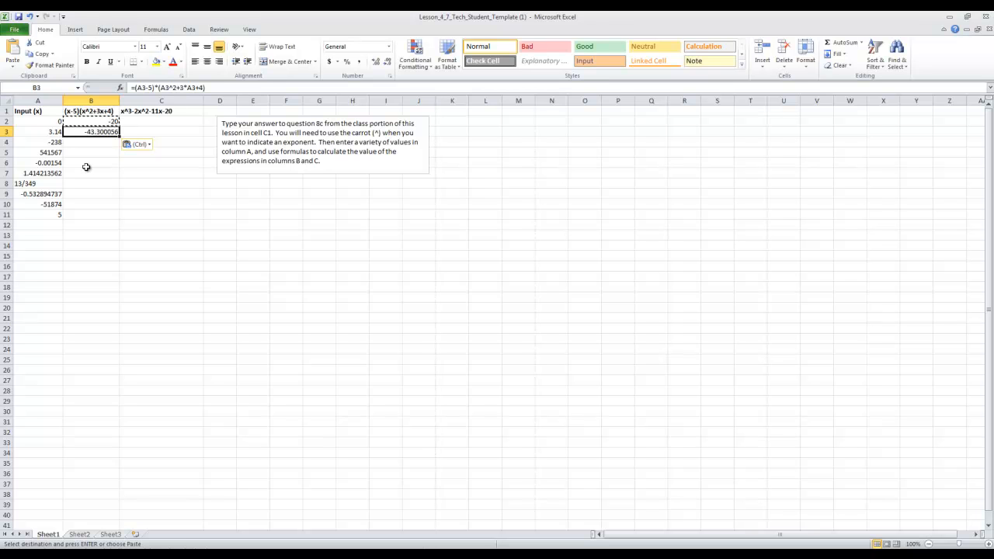
pyautogui.click(92, 142)
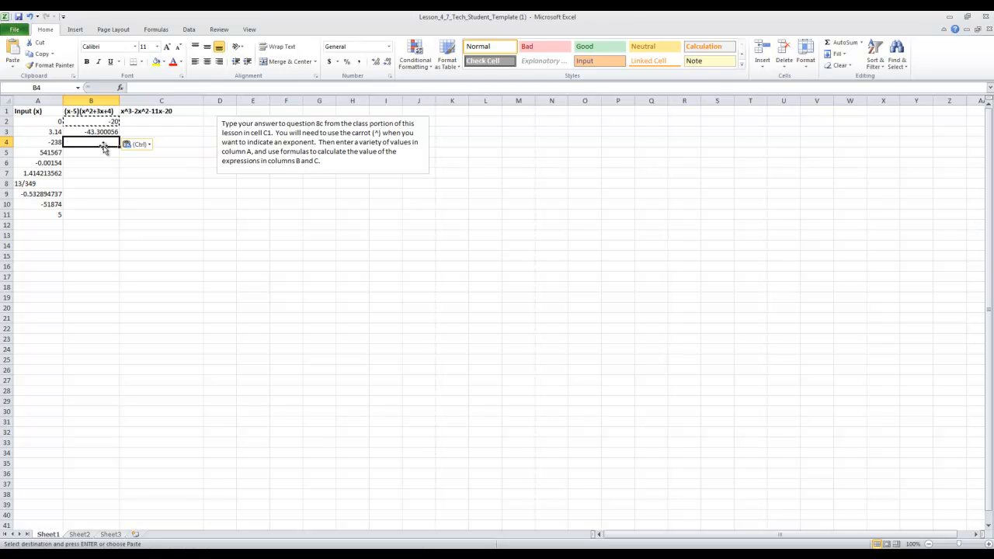
pyautogui.keyDown('shift'); pyautogui.click(101, 214); pyautogui.keyUp('shift')
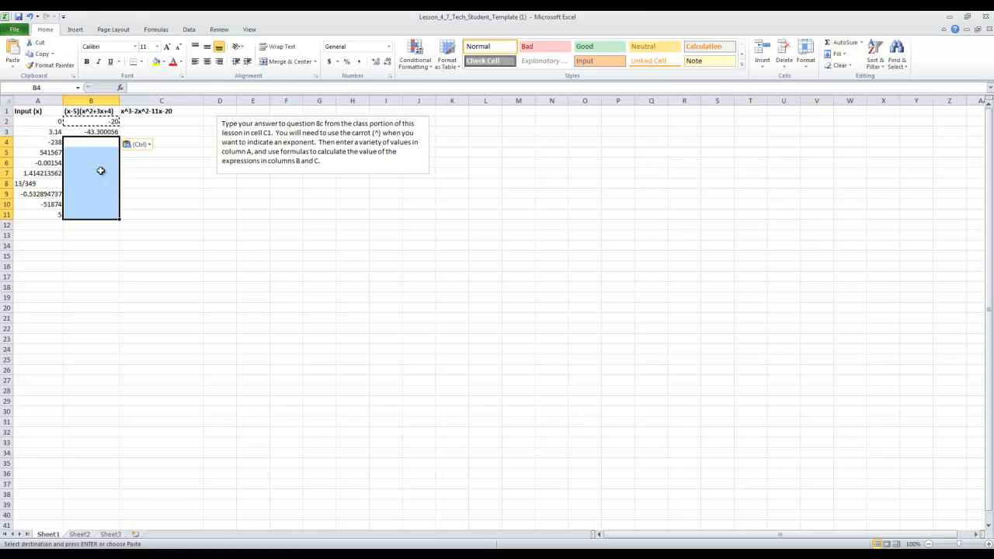
pyautogui.hotkey('ctrl', 'v')
pyautogui.click(87, 254)
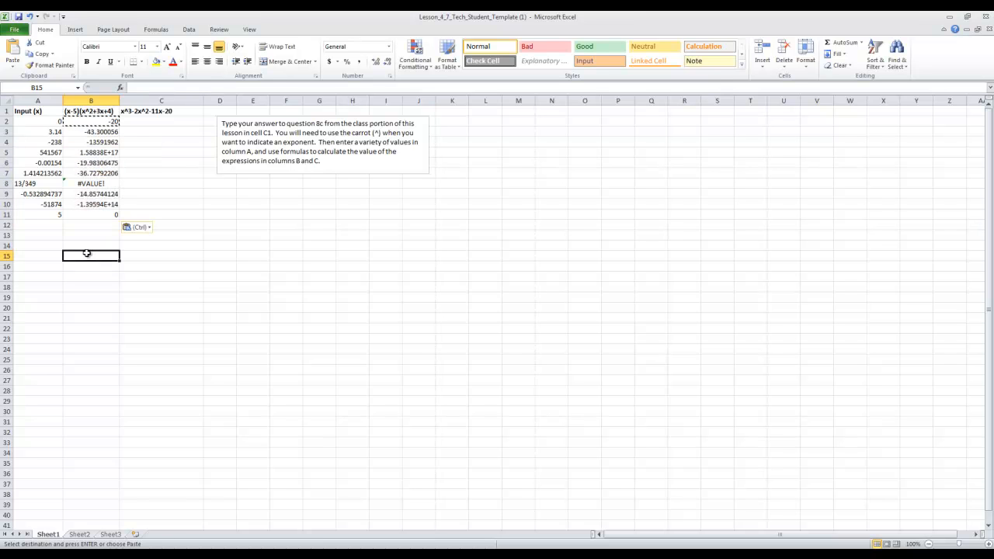
# - Set the number format of cell B8 to Number and select its input cell A8
pyautogui.click(89, 185)
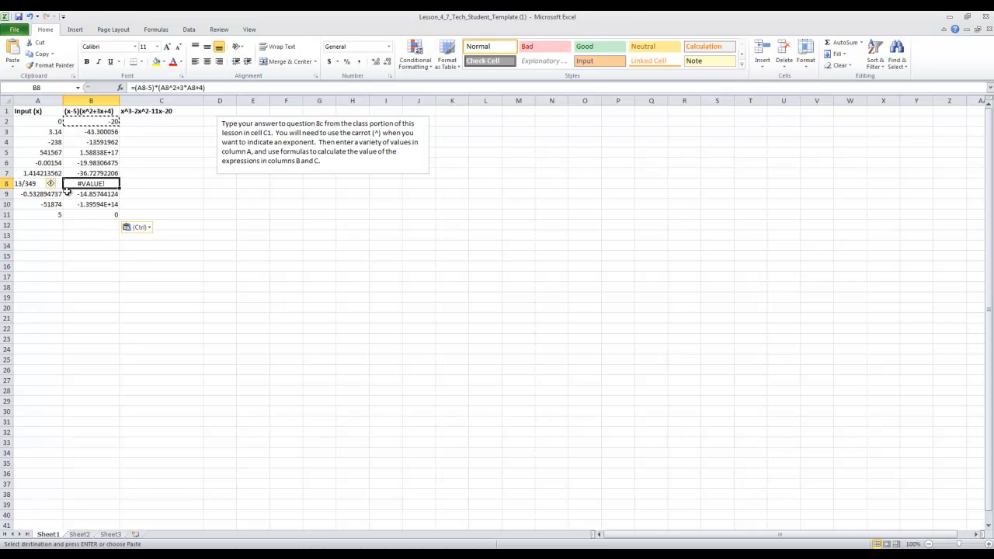
pyautogui.click(44, 186)
pyautogui.click(84, 183)
pyautogui.click(388, 47)
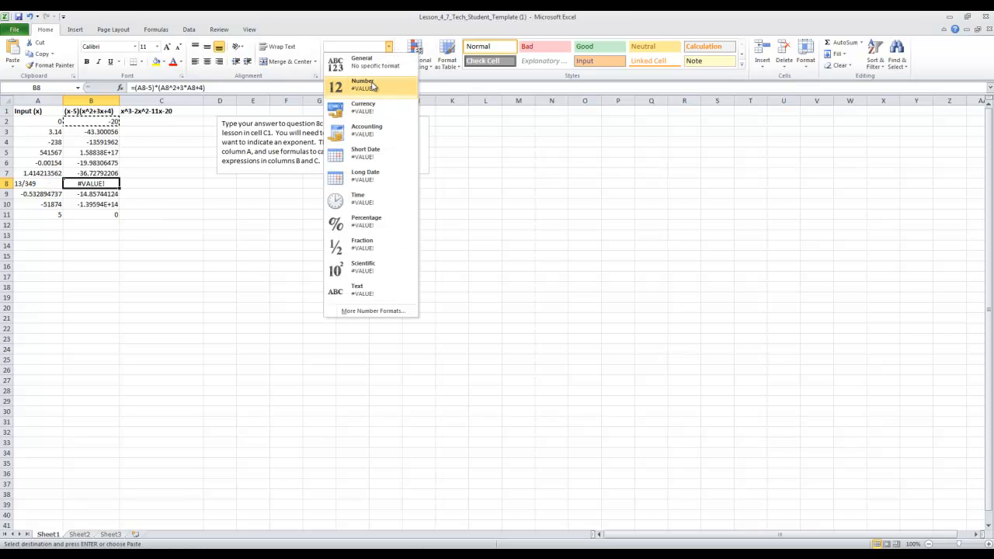
pyautogui.click(373, 85)
pyautogui.click(388, 48)
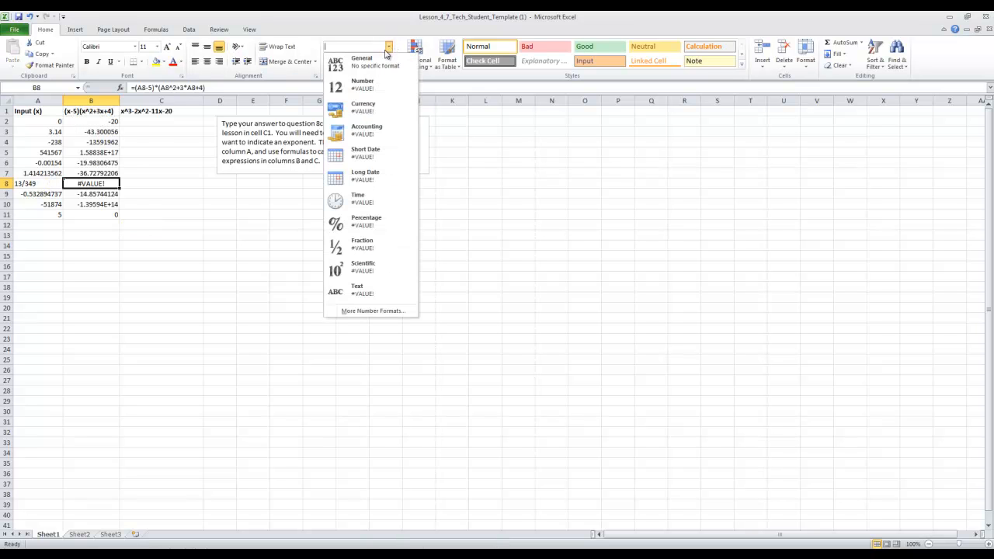
pyautogui.click(53, 186)
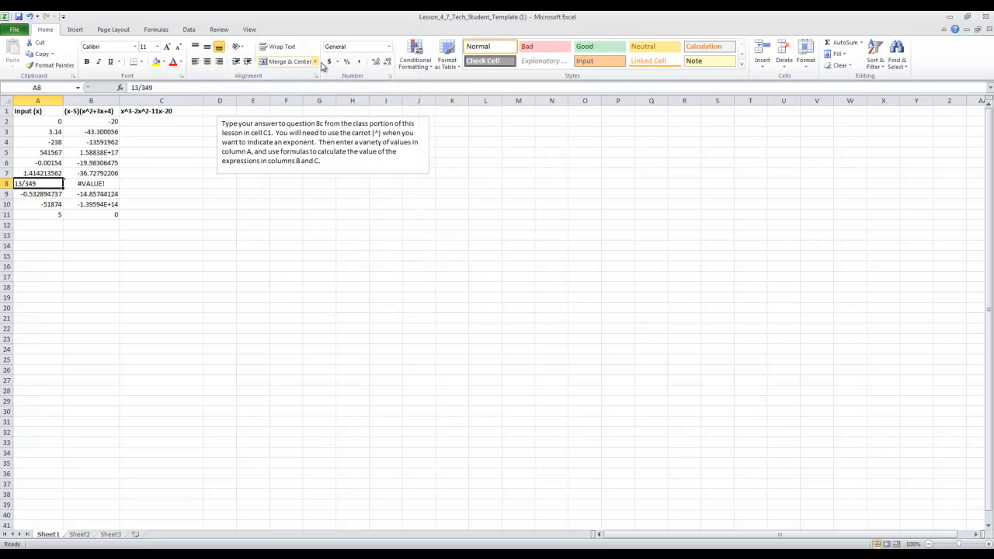
# - Set the number format of input cell A8 to Number and check the formula in B8
pyautogui.click(388, 47)
pyautogui.click(373, 85)
pyautogui.click(113, 183)
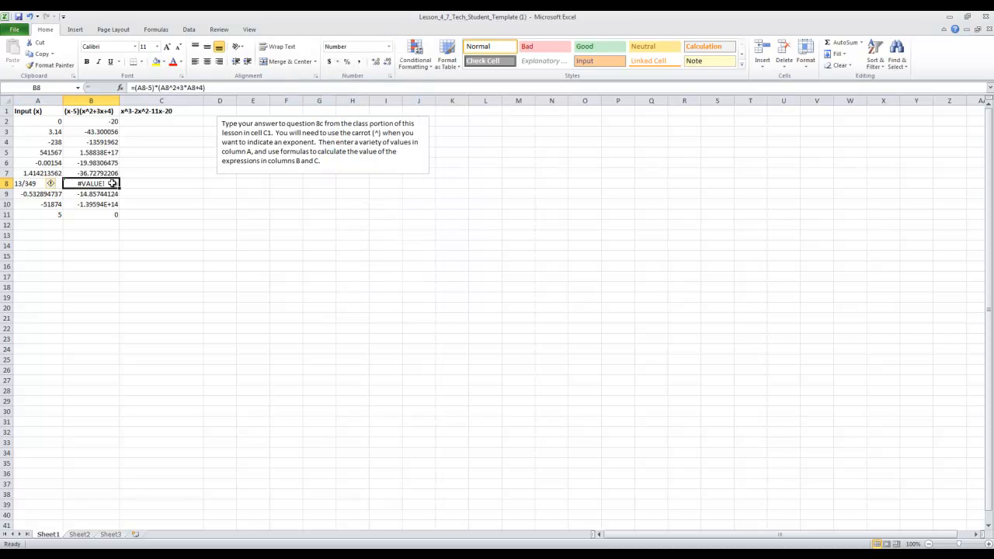
# - Turn the text fraction in cell A8 into the formula =13/349
pyautogui.click(35, 183)
pyautogui.click(90, 184)
pyautogui.click(29, 183)
pyautogui.doubleClick(16, 184)
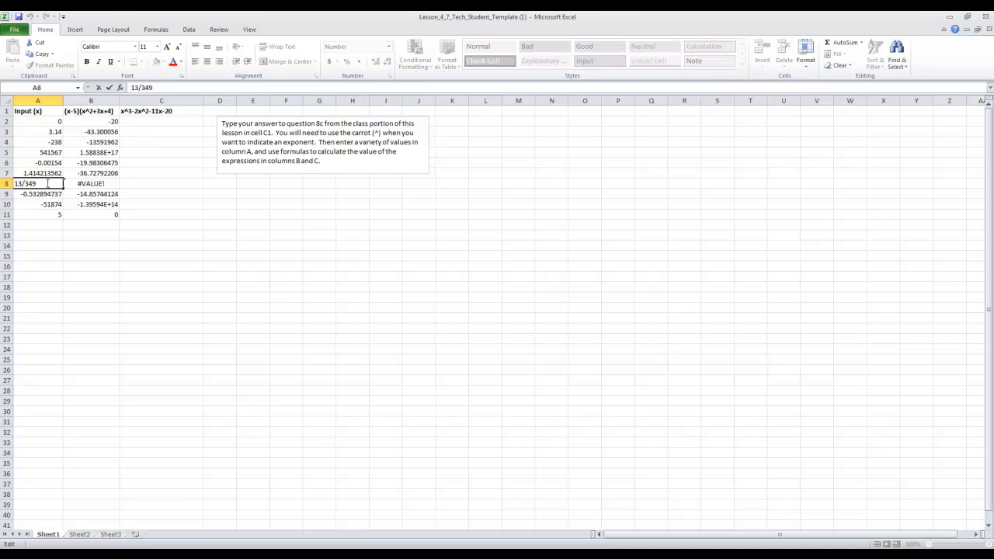
pyautogui.write('=')
pyautogui.press('Return')
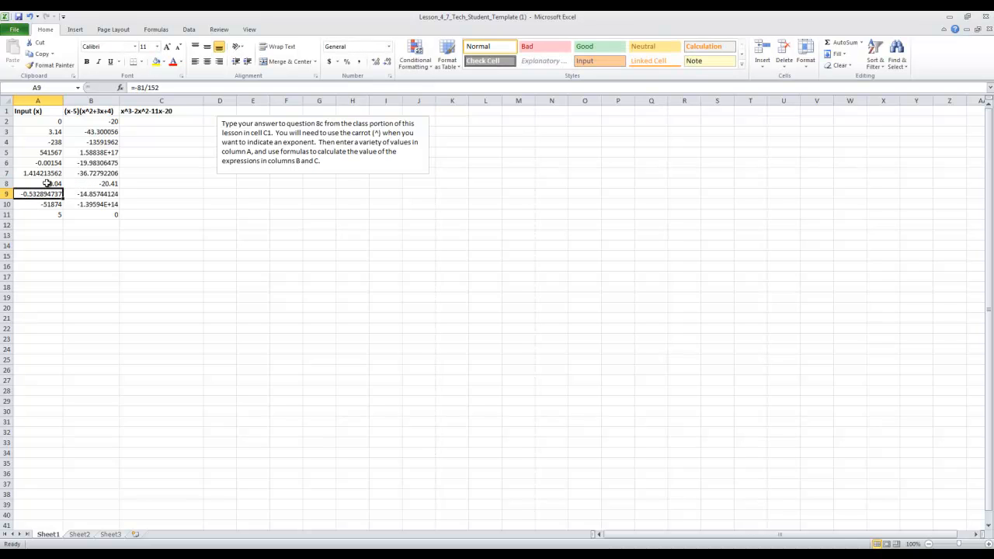
pyautogui.click(56, 183)
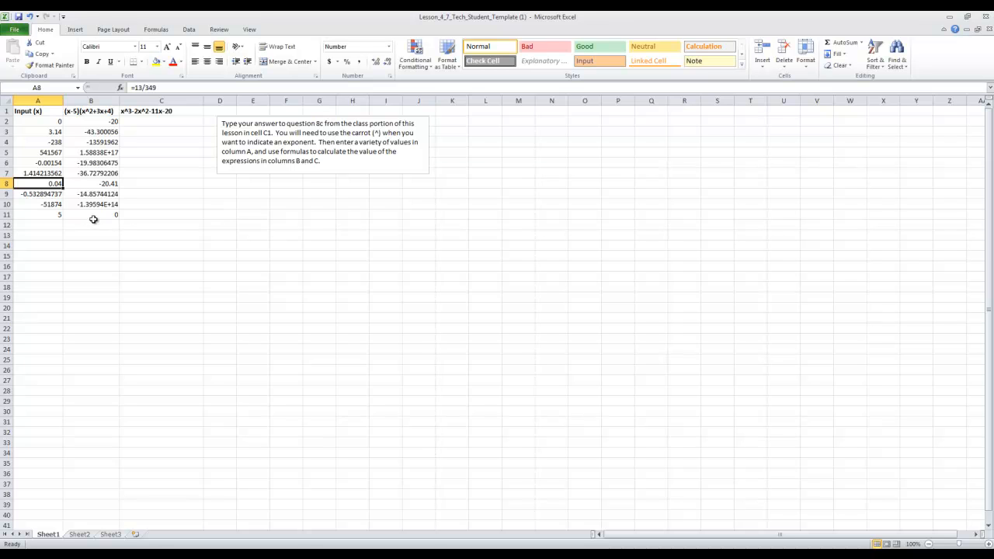
# - Examine how the formulas in B11, B8 and B10 apply the B1 expression to the inputs in A2 to A11
pyautogui.click(54, 215)
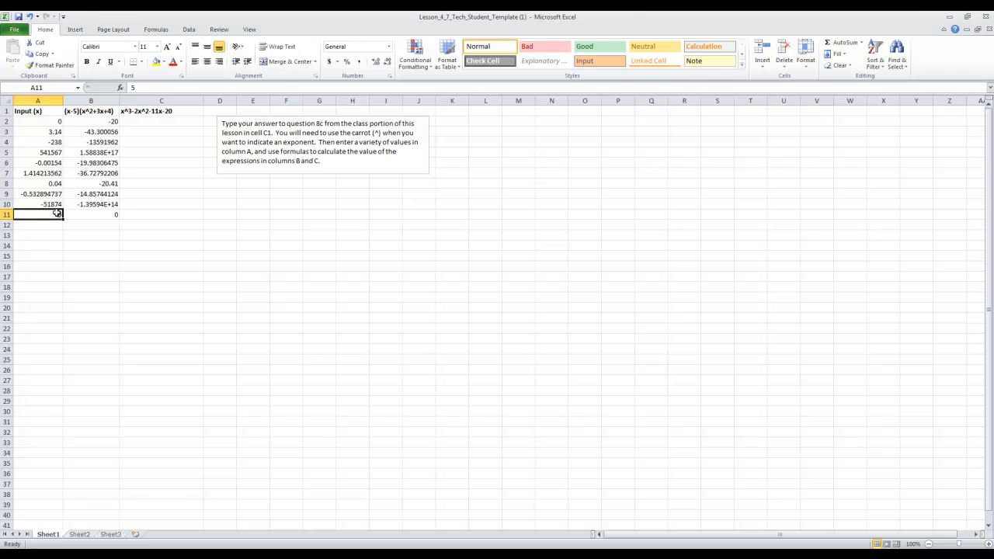
pyautogui.click(91, 111)
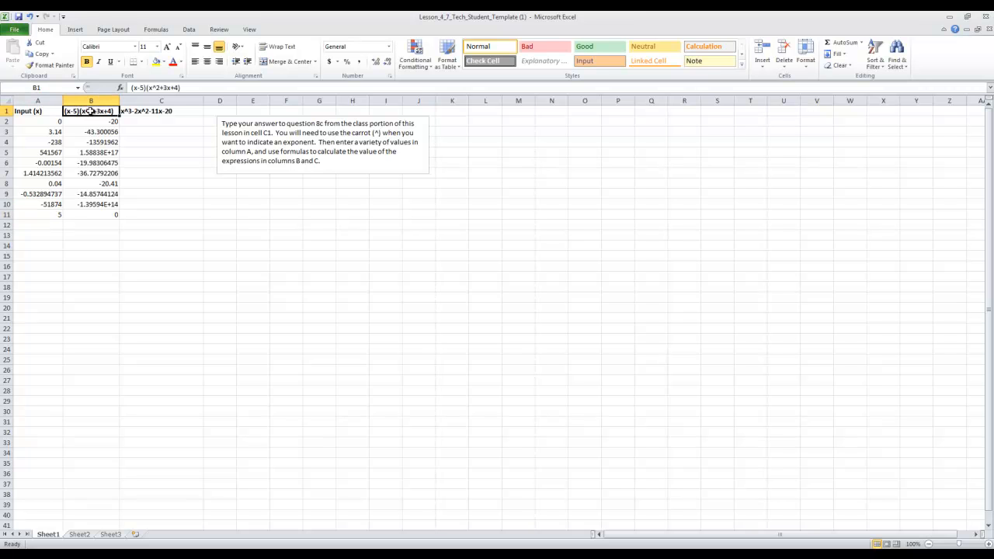
pyautogui.click(101, 216)
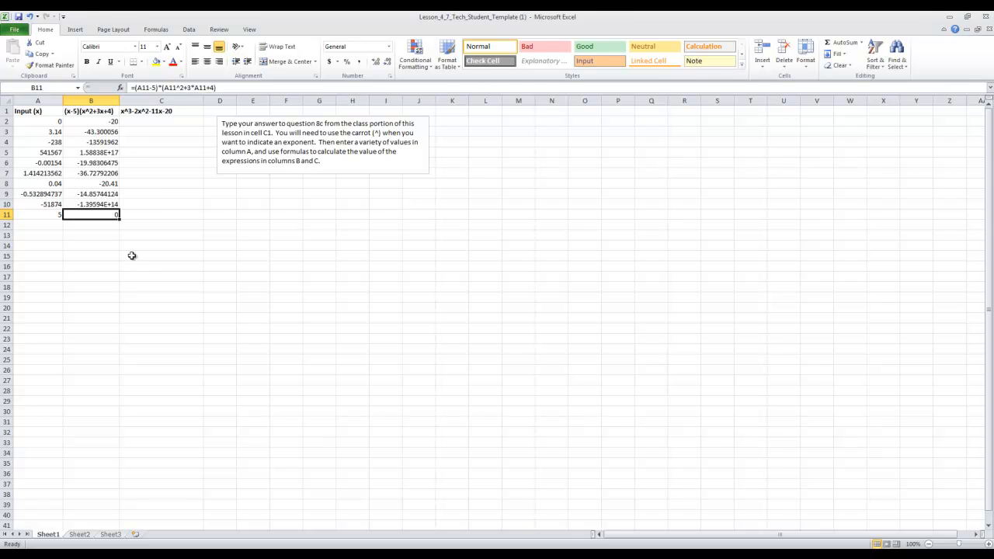
pyautogui.click(59, 185)
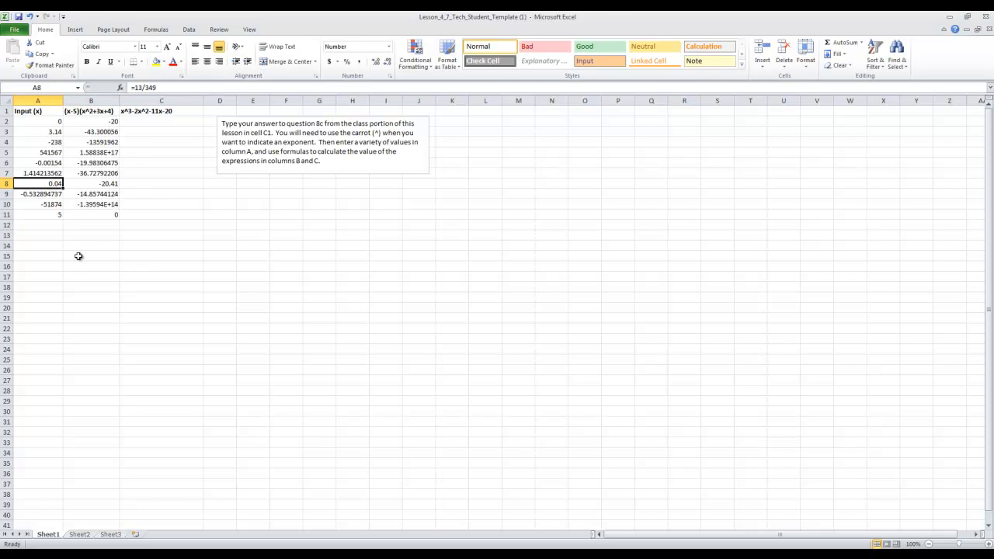
pyautogui.click(104, 111)
pyautogui.click(105, 185)
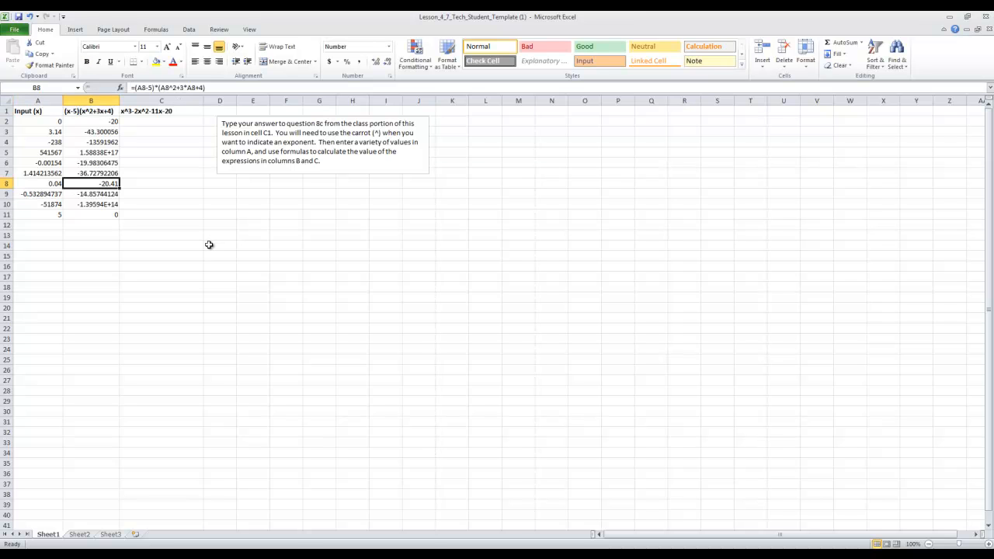
pyautogui.click(111, 205)
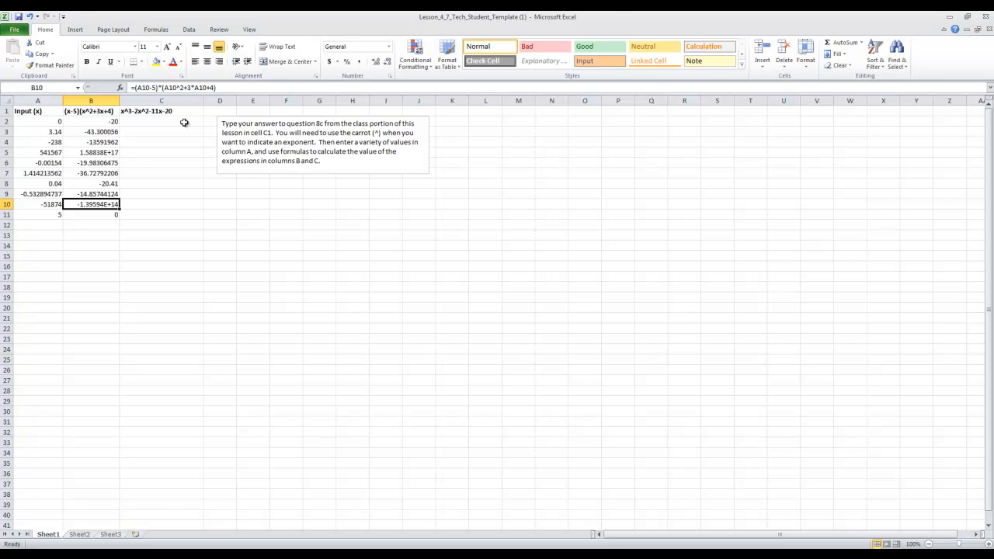
pyautogui.click(52, 129)
pyautogui.click(52, 122)
pyautogui.moveTo(52, 121); pyautogui.dragTo(51, 213)
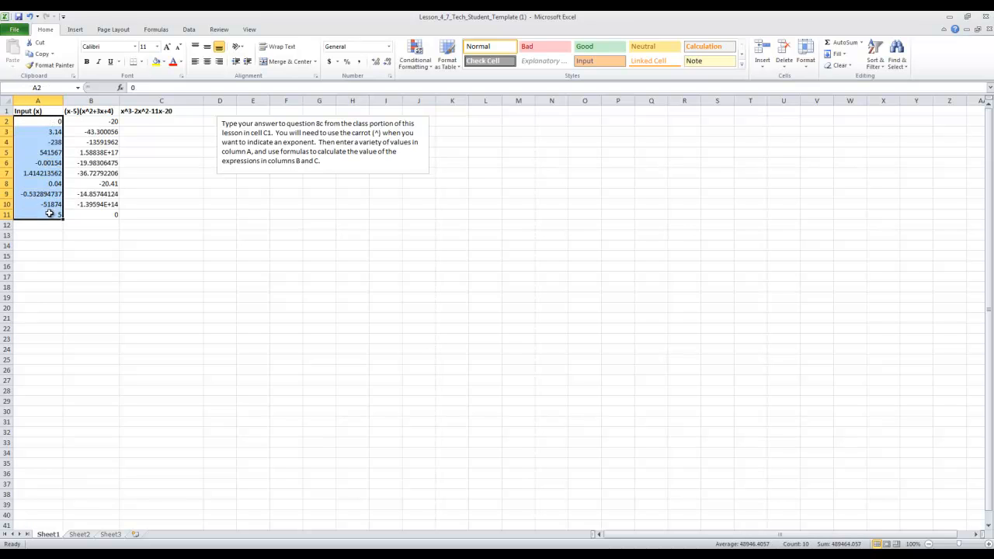
# - Enter the formula =A2^3-2*A2^2-11*A2-20 in cell C2 to evaluate the expanded expression from C1
pyautogui.click(168, 114)
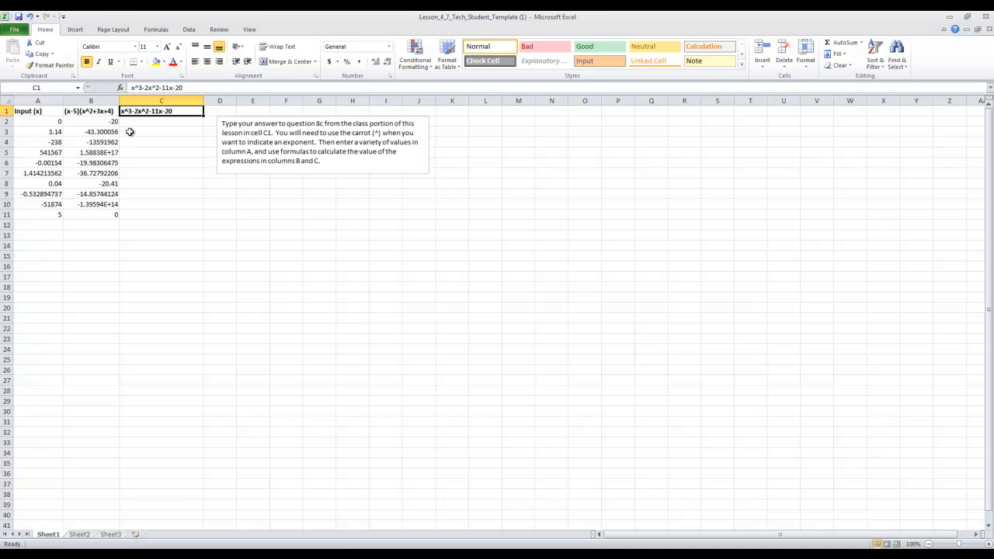
pyautogui.click(55, 122)
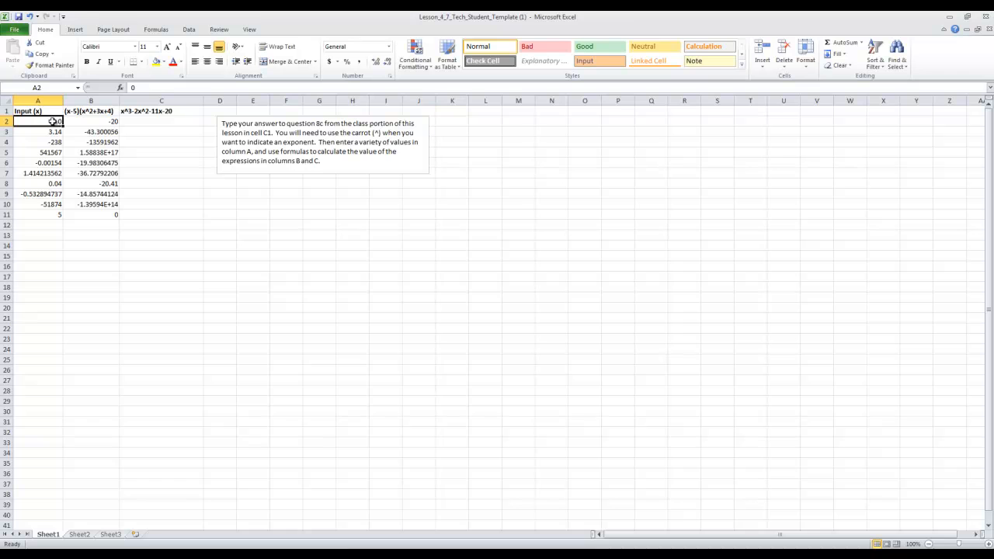
pyautogui.click(141, 112)
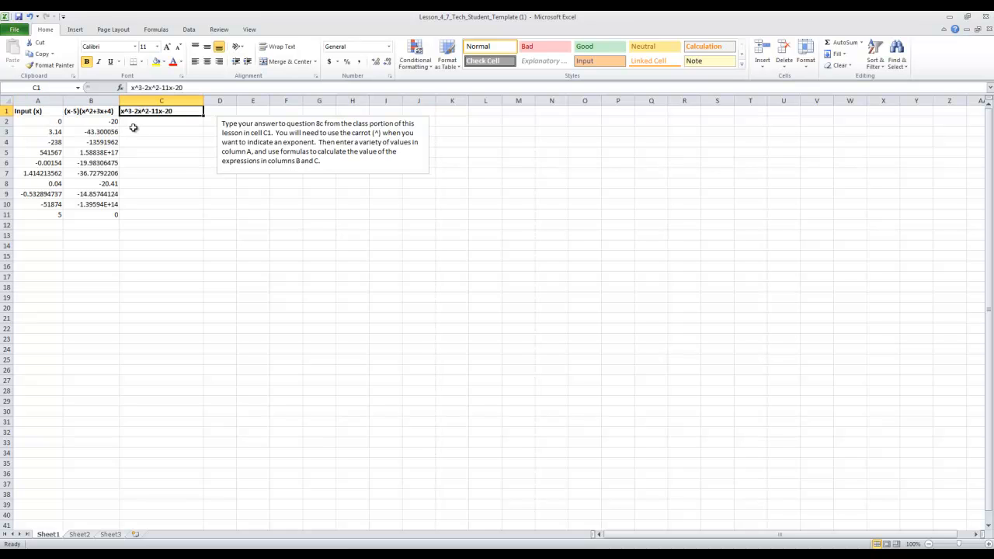
pyautogui.click(137, 122)
pyautogui.doubleClick(139, 121)
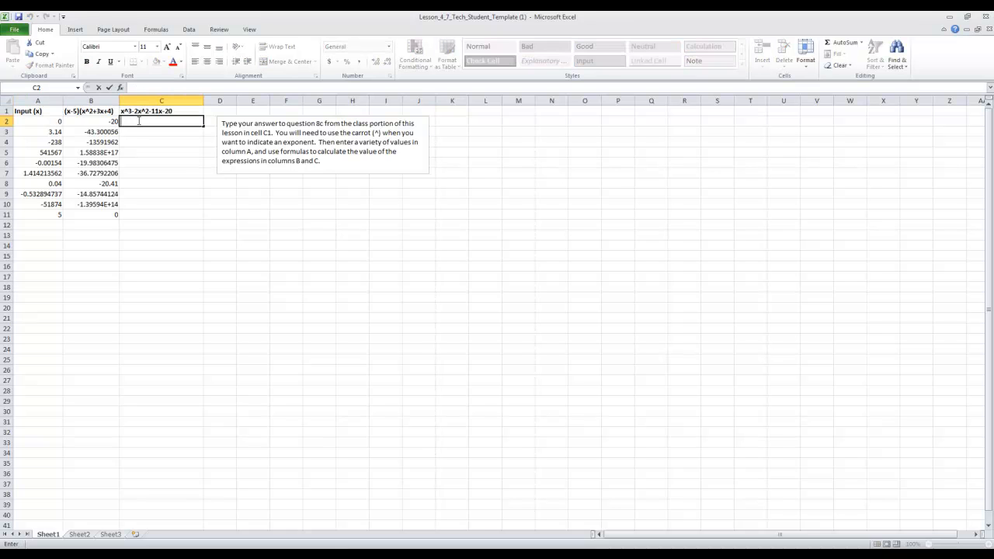
pyautogui.write('=')
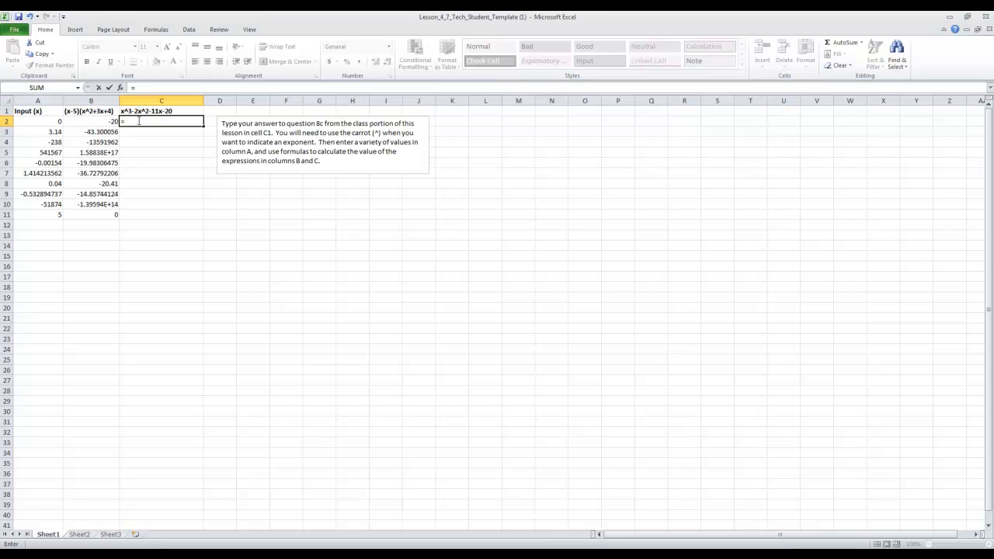
pyautogui.write('A')
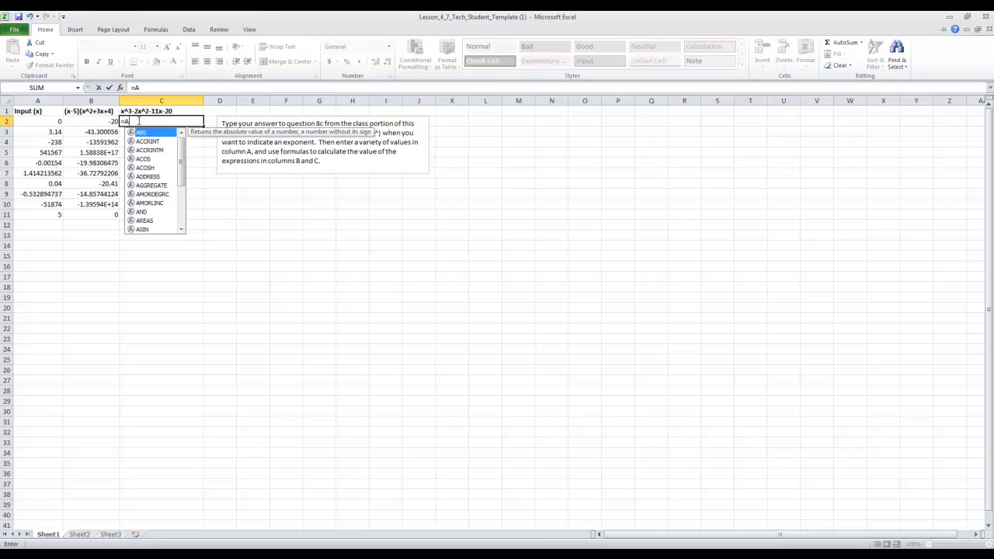
pyautogui.write('2')
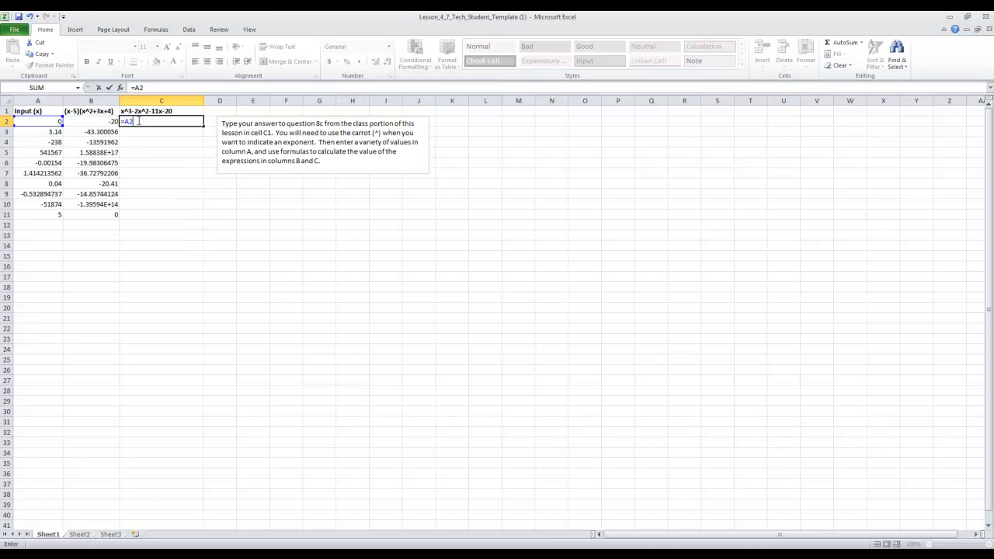
pyautogui.write('^3-2')
pyautogui.write('*A2^2-11')
pyautogui.write('*A2')
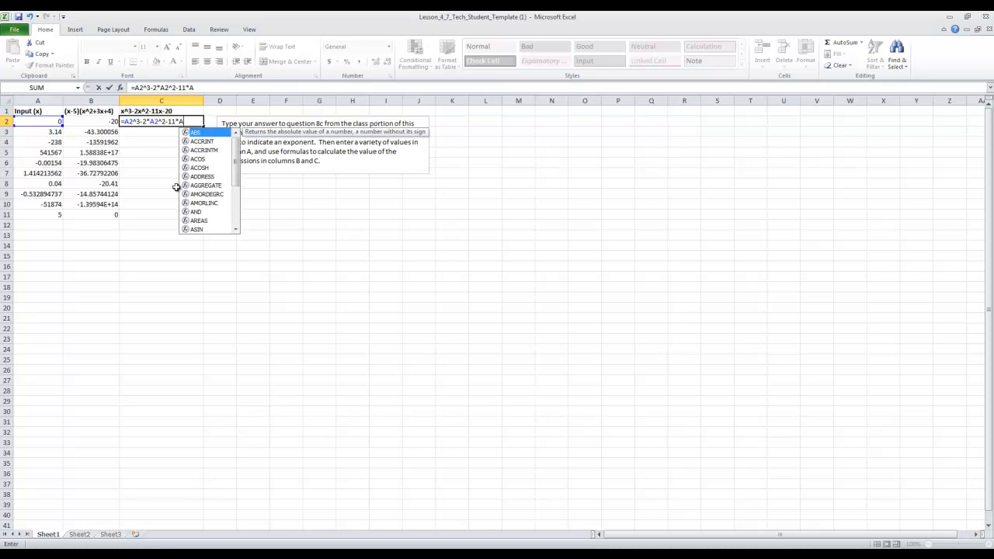
pyautogui.write('-20')
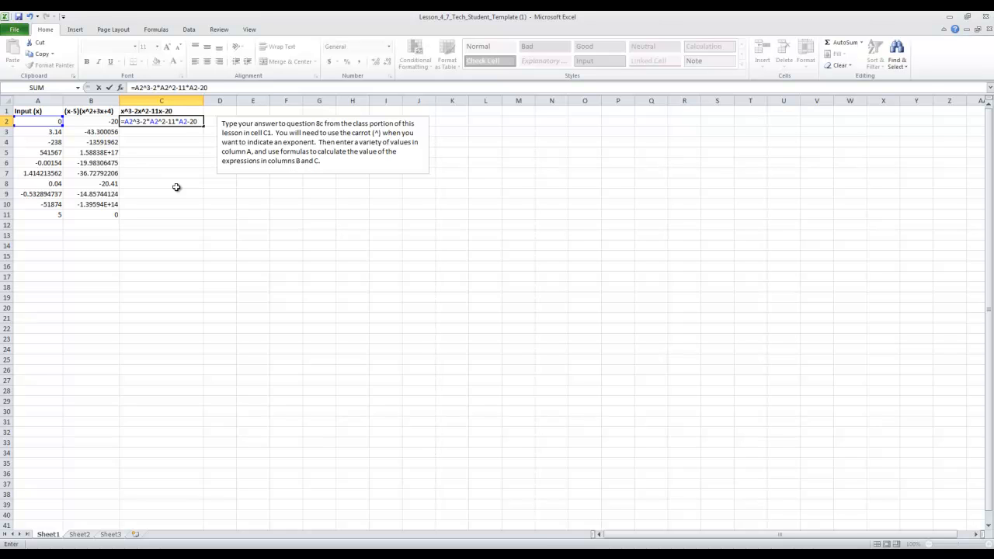
pyautogui.press('Return')
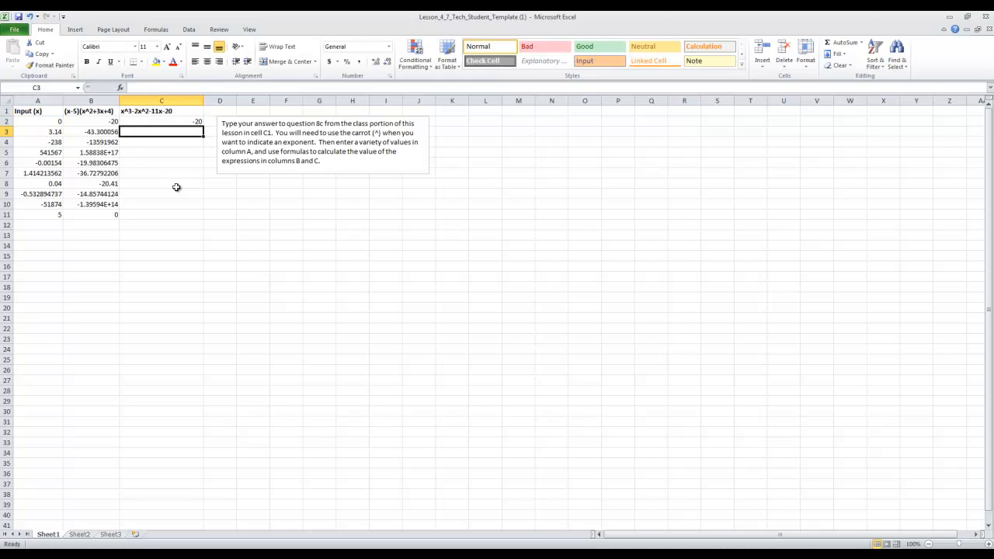
# - Compare the formulas and results in B2 and C2 for the input in A2
pyautogui.click(194, 122)
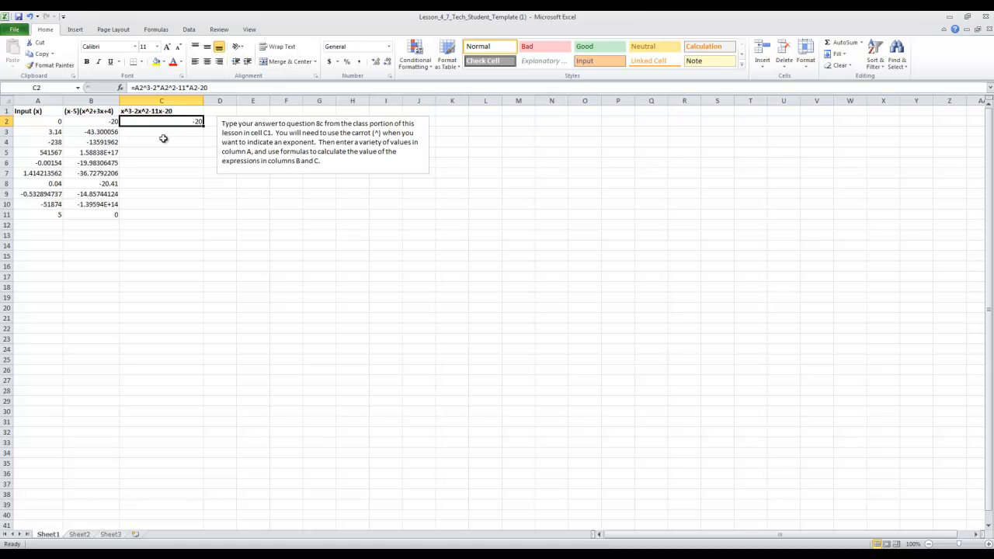
pyautogui.click(109, 122)
pyautogui.click(175, 186)
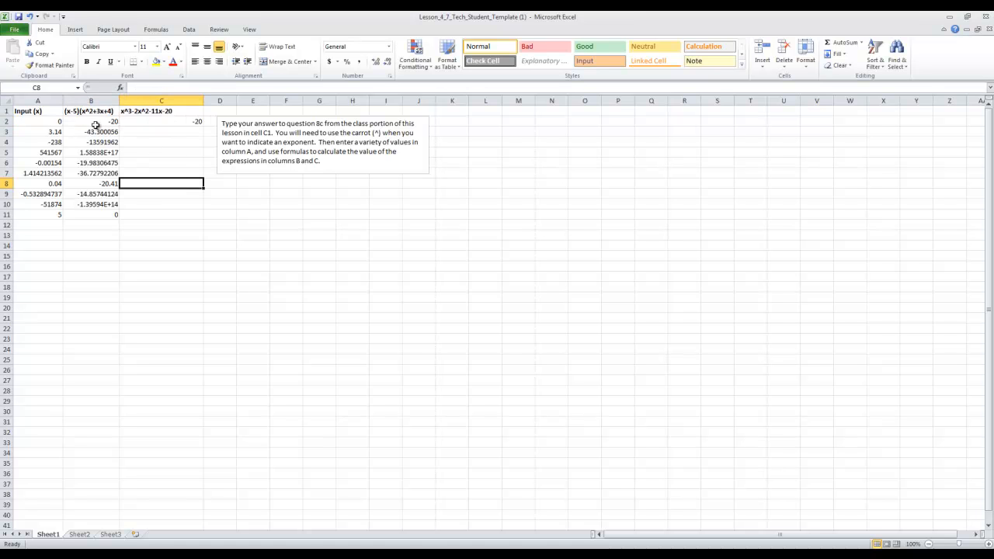
pyautogui.click(56, 122)
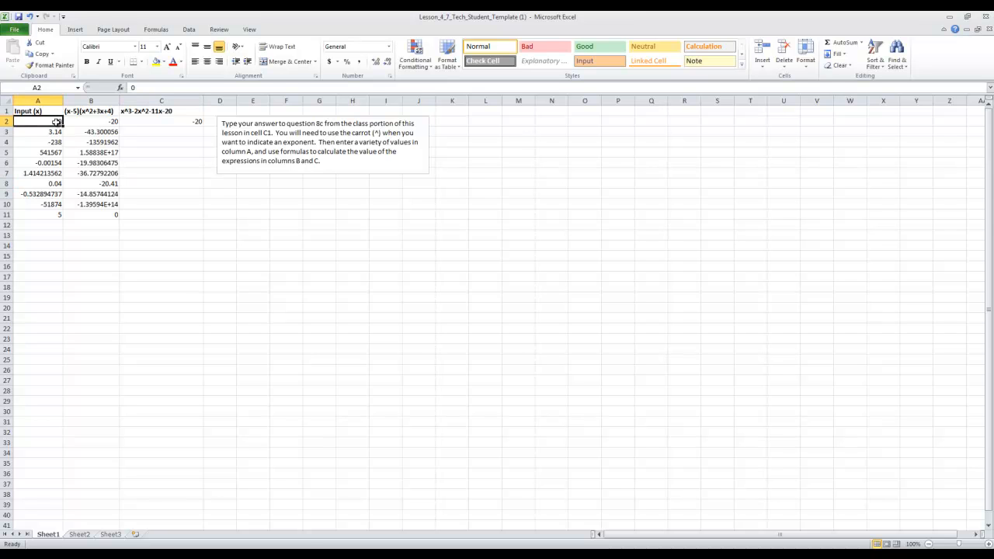
pyautogui.click(82, 111)
pyautogui.click(96, 122)
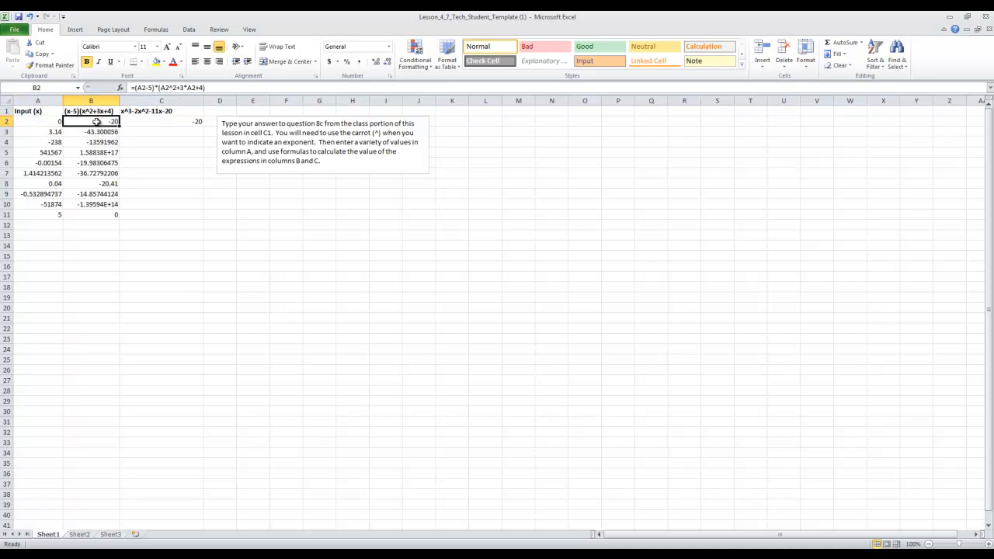
pyautogui.click(56, 122)
pyautogui.click(157, 111)
pyautogui.click(177, 122)
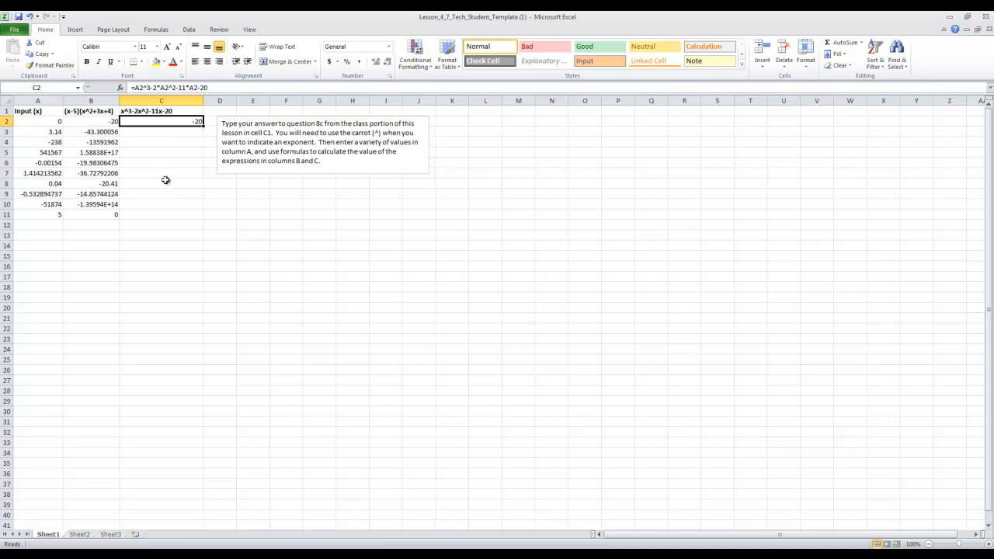
# - Copy the expanded-expression formula from cell C2 into cell C3
pyautogui.click(194, 131)
pyautogui.moveTo(194, 132); pyautogui.dragTo(181, 218)
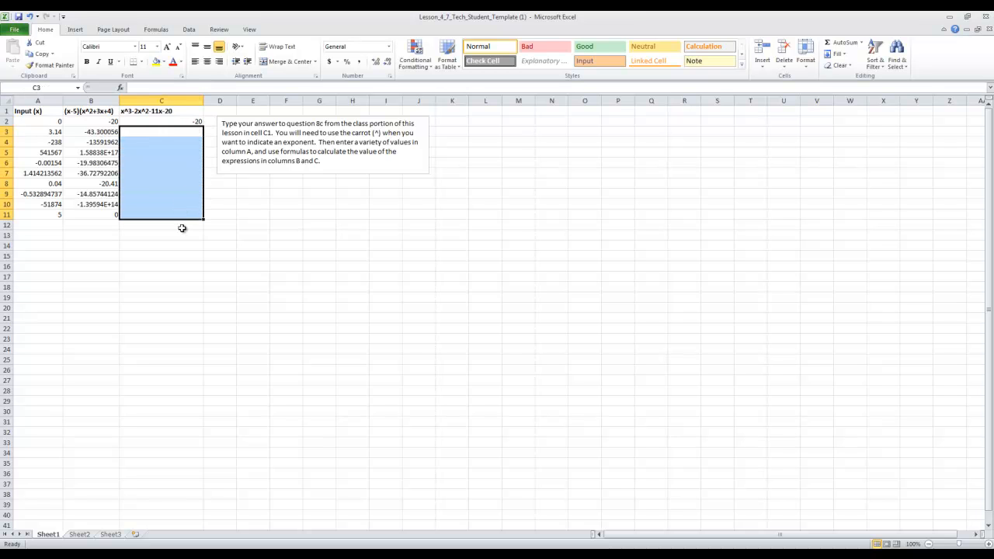
pyautogui.click(196, 121)
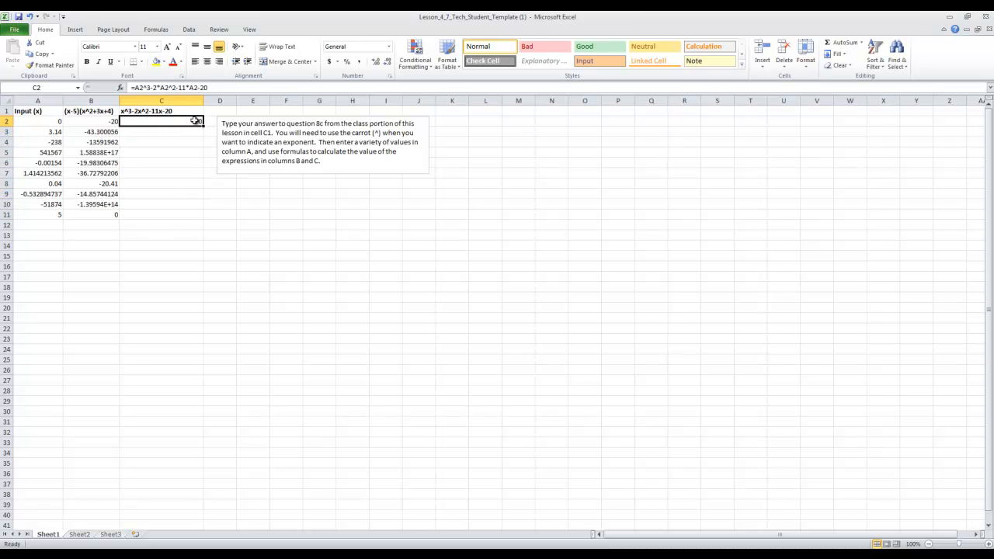
pyautogui.click(173, 131)
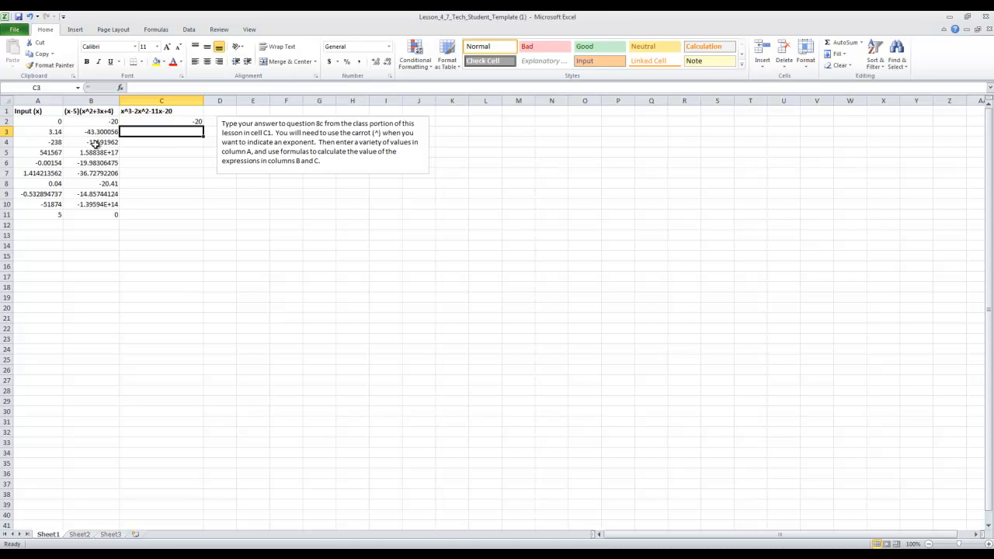
pyautogui.click(182, 118)
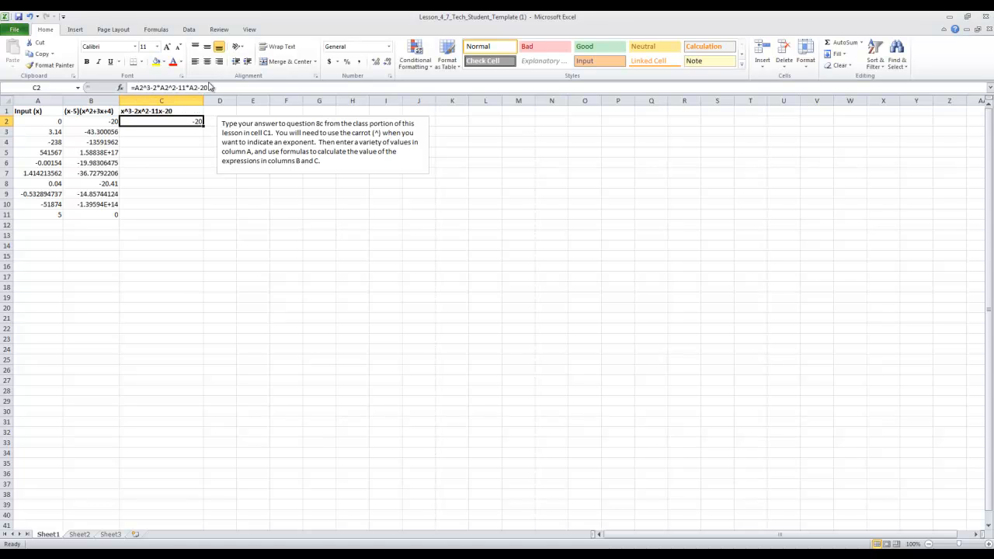
pyautogui.rightClick(180, 118)
pyautogui.click(200, 135)
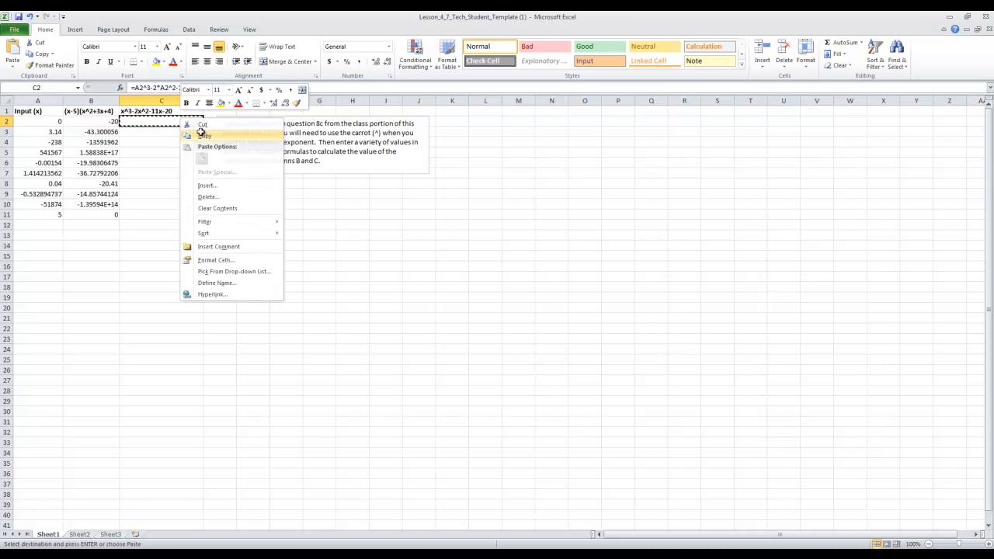
pyautogui.rightClick(177, 132)
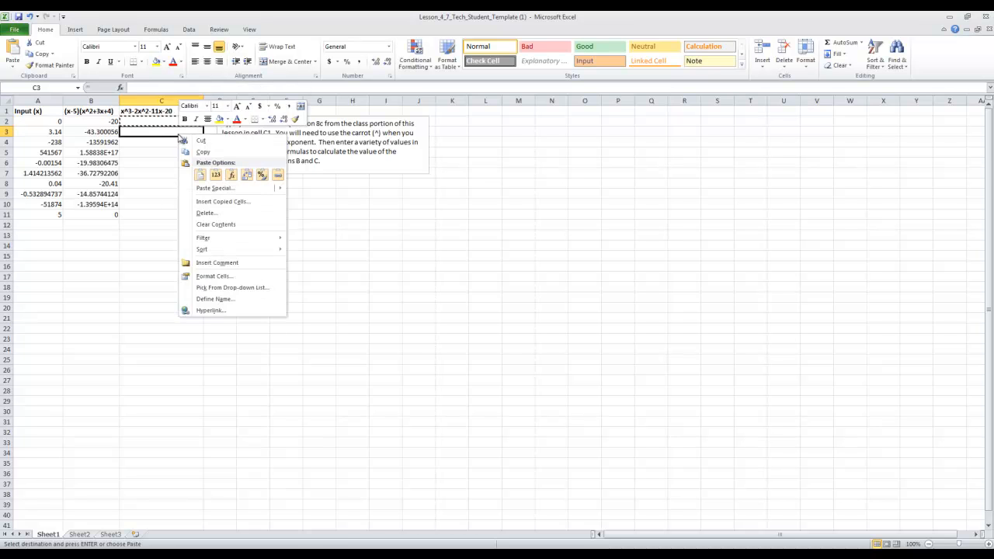
pyautogui.click(200, 175)
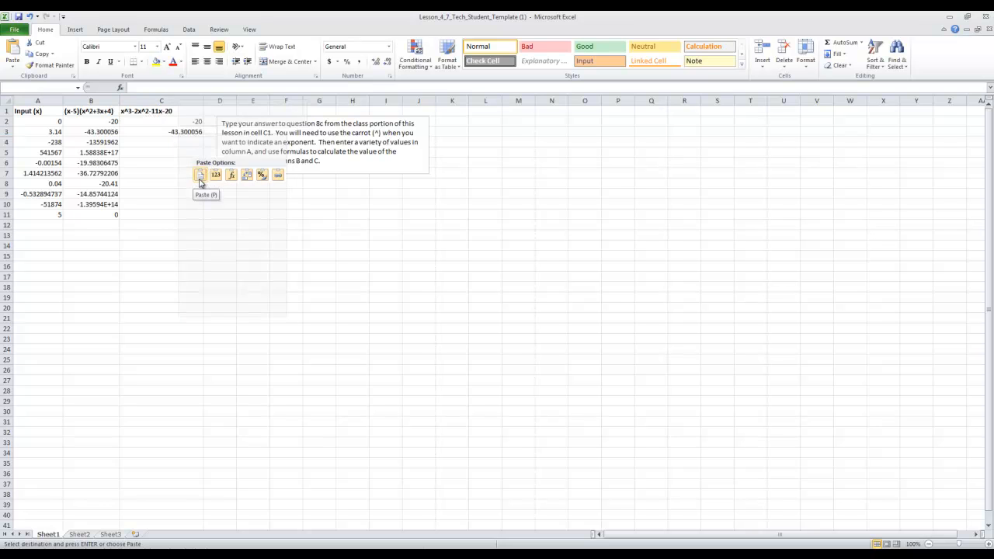
# - Copy the expanded-expression formula down column C into cells C4 through C11
pyautogui.rightClick(174, 142)
pyautogui.click(198, 186)
pyautogui.rightClick(177, 153)
pyautogui.click(192, 163)
pyautogui.rightClick(194, 163)
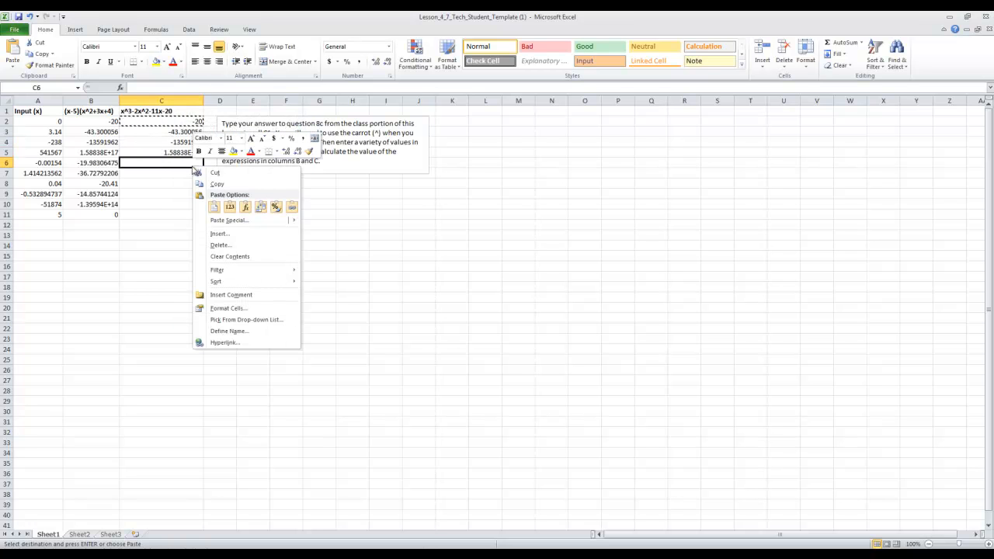
pyautogui.click(216, 208)
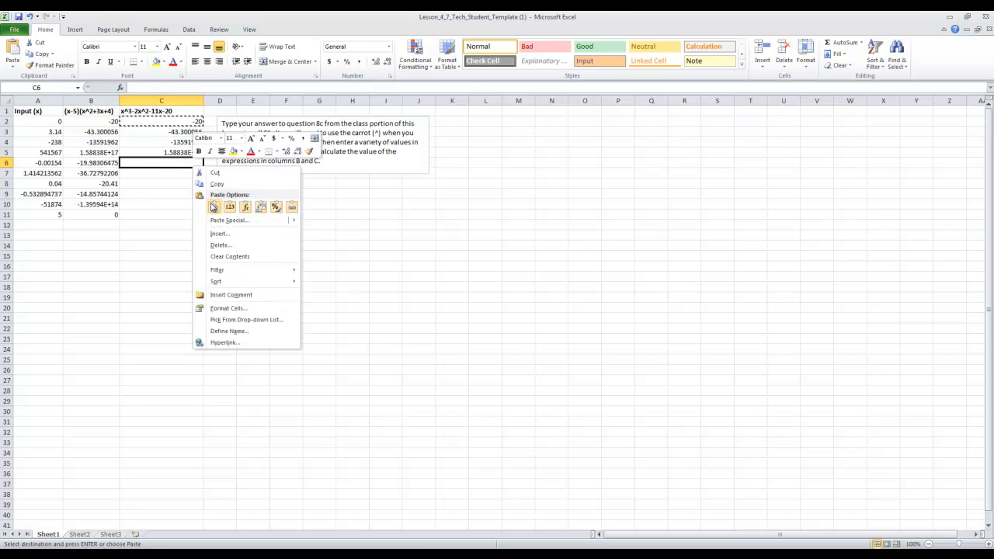
pyautogui.moveTo(181, 172); pyautogui.dragTo(175, 215)
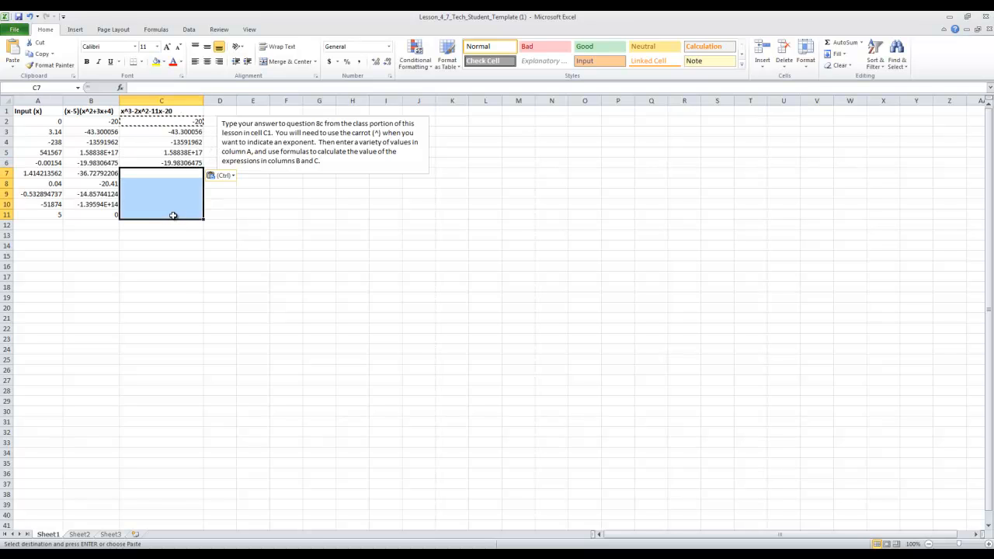
pyautogui.hotkey('ctrl', 'v')
pyautogui.click(177, 255)
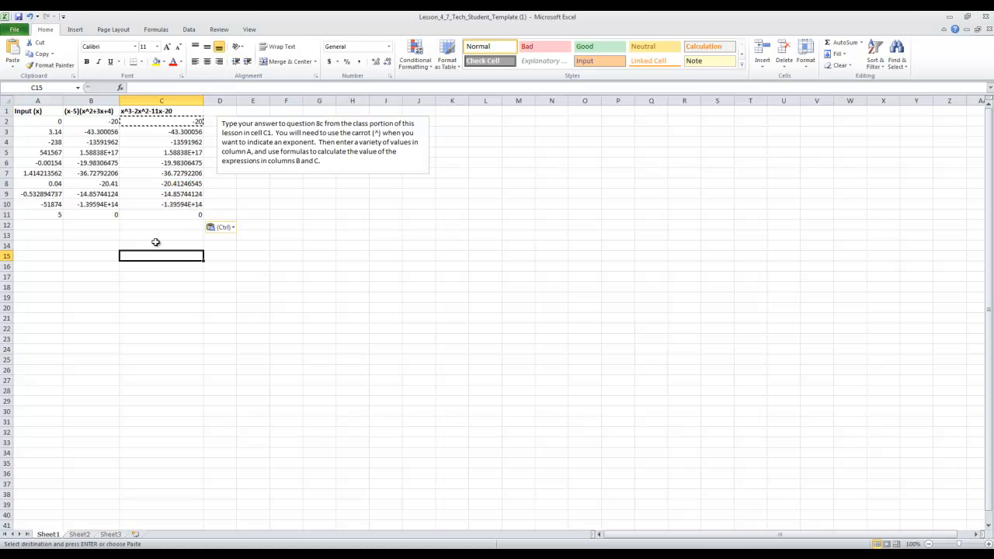
pyautogui.click(323, 209)
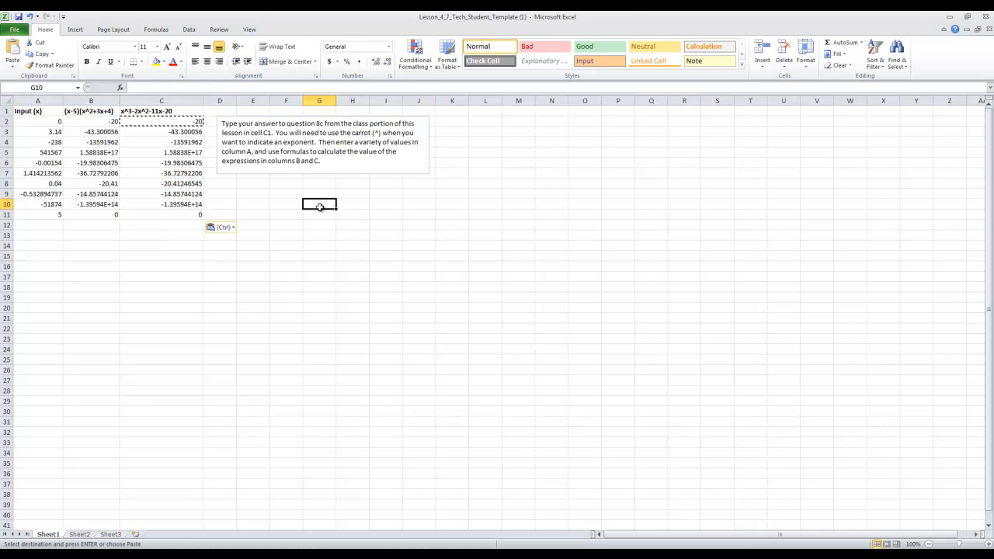
pyautogui.press('Return')
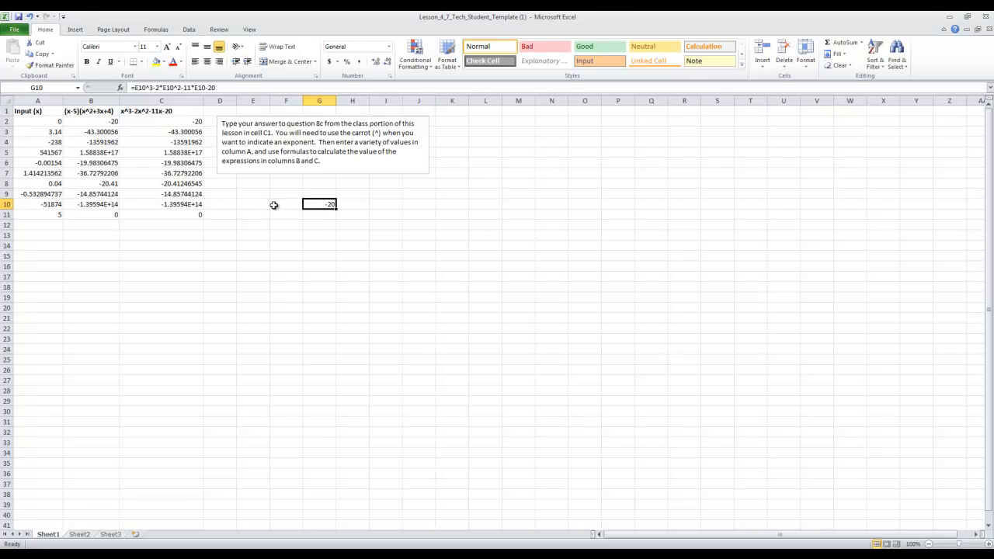
pyautogui.doubleClick(333, 207)
pyautogui.click(286, 235)
pyautogui.click(319, 205)
pyautogui.press('Delete')
# - Compare the results in column B with those in column C across all the inputs
pyautogui.click(108, 101)
pyautogui.click(124, 101)
pyautogui.click(111, 101)
pyautogui.click(131, 101)
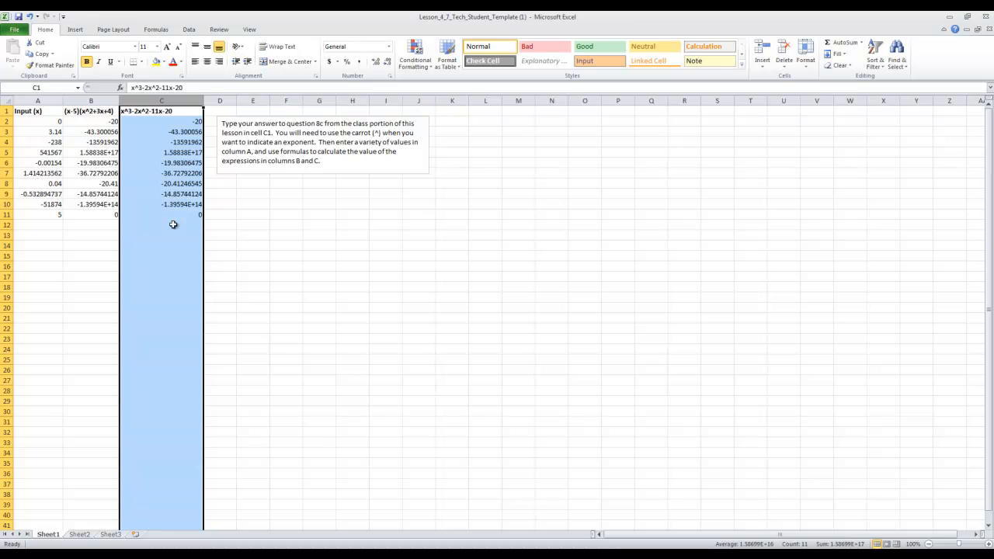
pyautogui.click(69, 249)
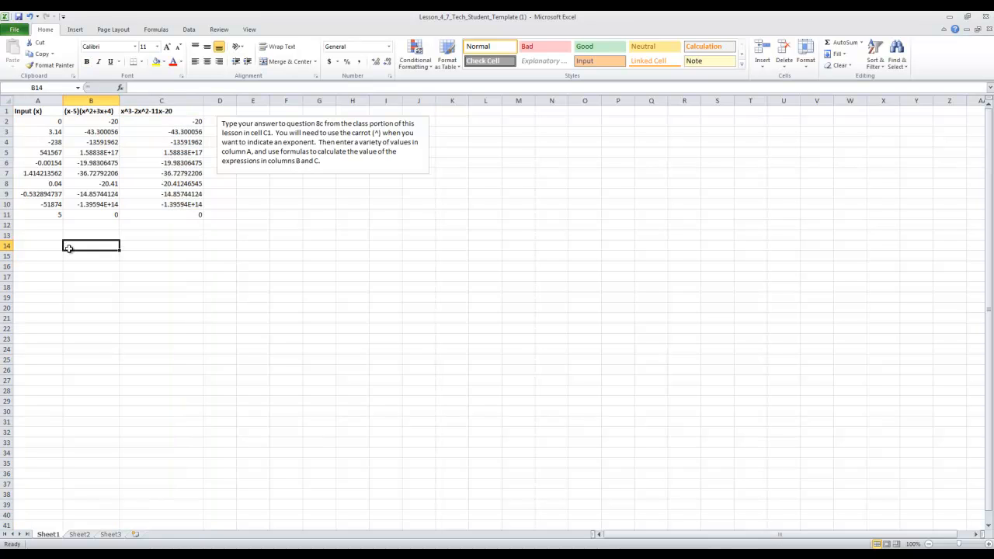
# - Check how the input in A11 evaluates in both the B1 expression and the C1 expression, using B11 and C11
pyautogui.click(50, 214)
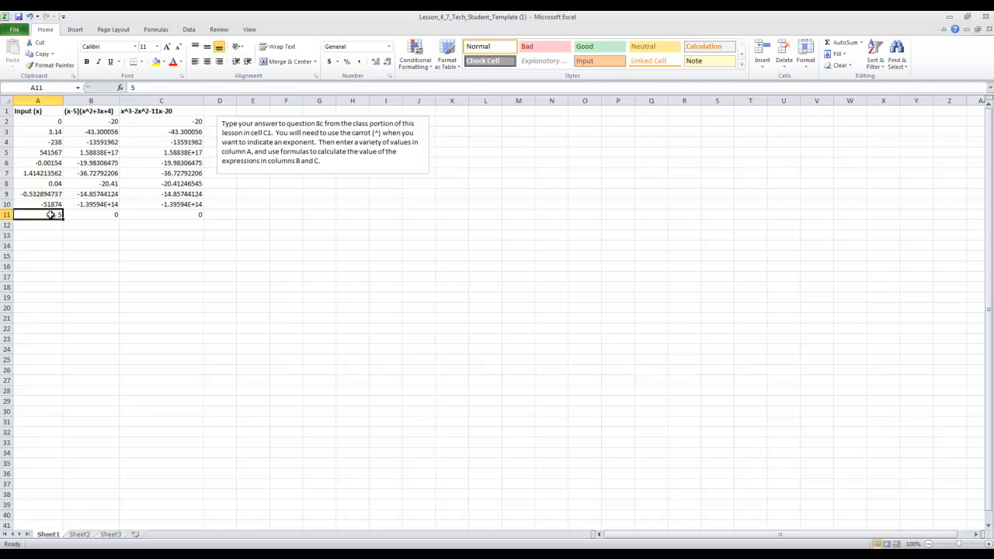
pyautogui.click(103, 113)
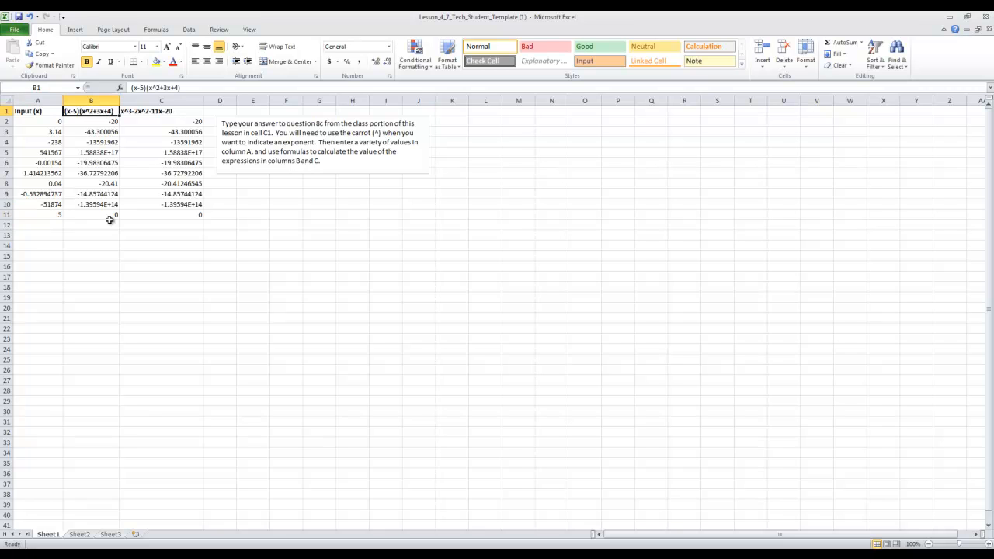
pyautogui.click(112, 215)
pyautogui.click(54, 215)
pyautogui.click(174, 114)
pyautogui.click(191, 219)
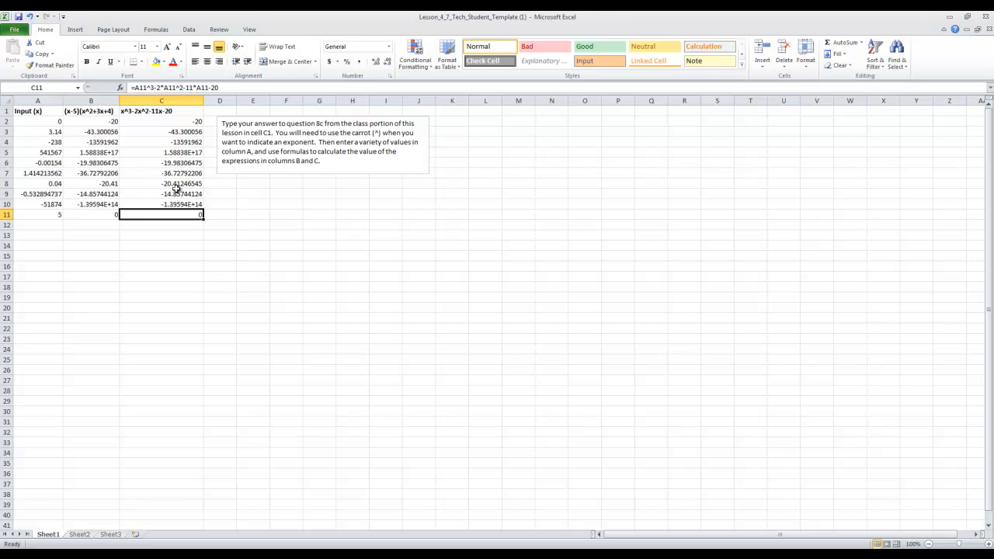
pyautogui.click(166, 111)
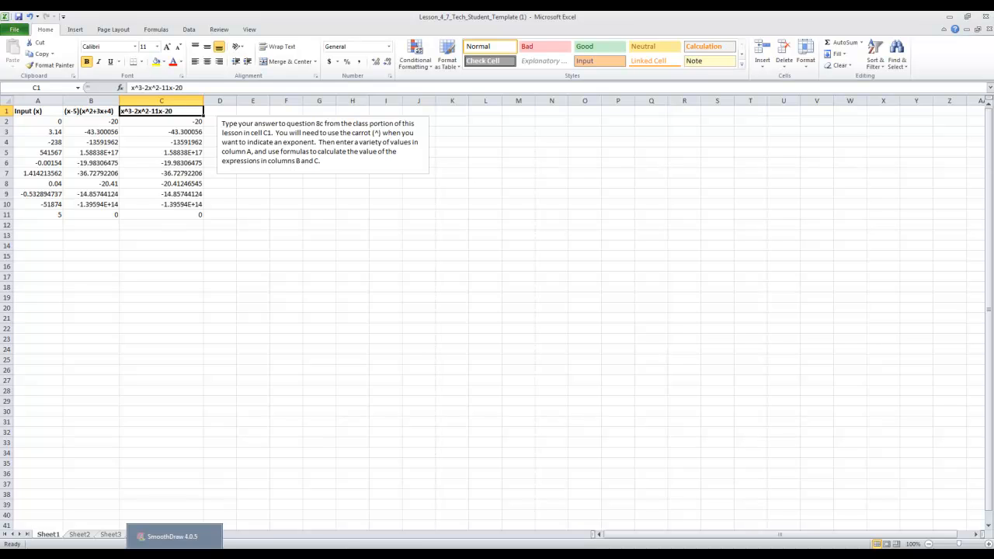
# - Switch to the SmoothDraw canvas holding the handwritten expansion and the answer to 8c
pyautogui.click(174, 538)
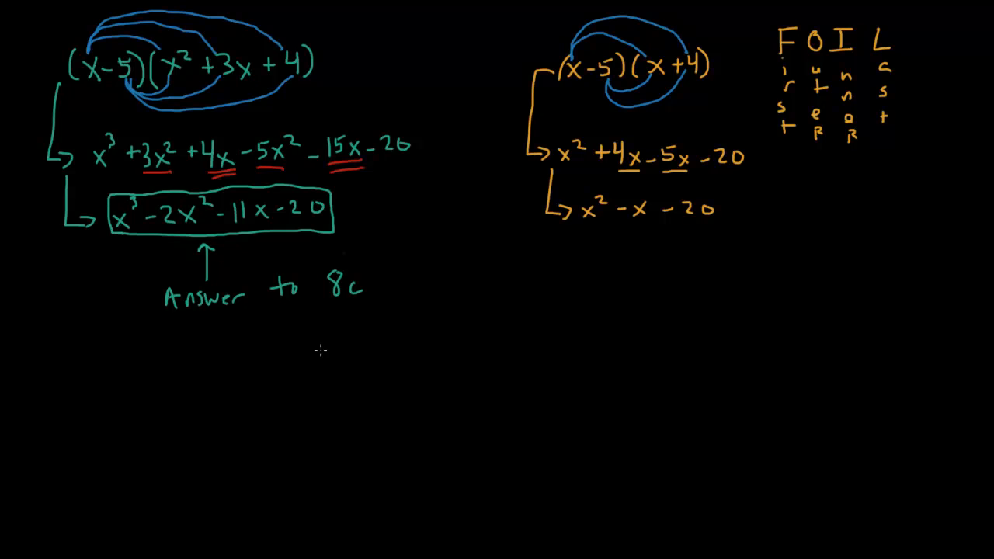